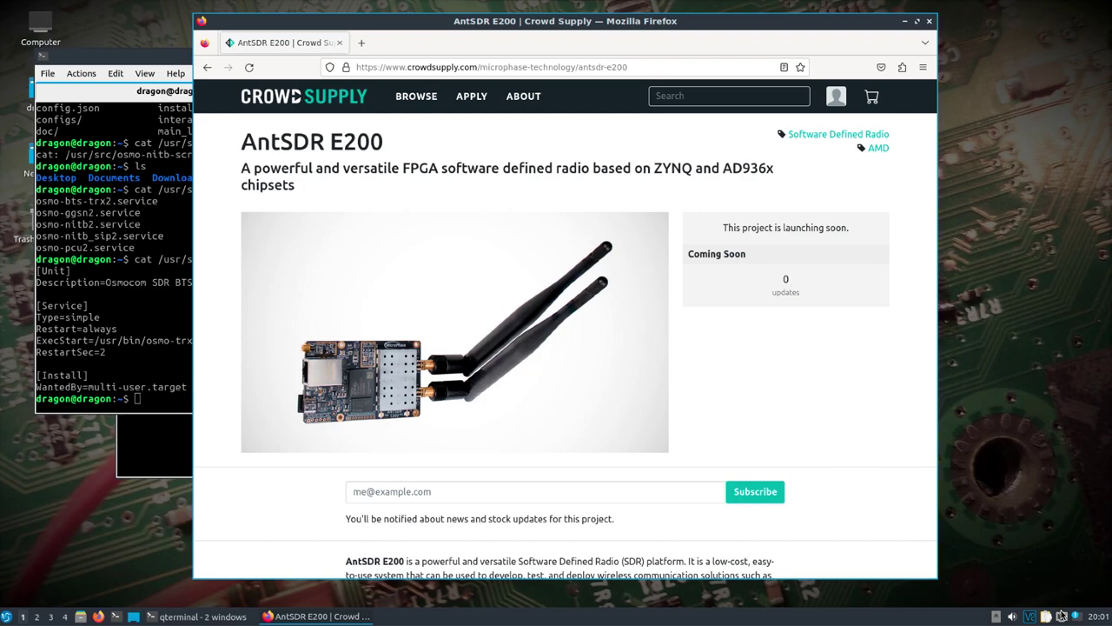
Review the IPv4 settings of Wired connection 4 in the network connection editor and leave them as they are
{"action": "right_click", "coordinate": [1062, 615]}
{"action": "left_click", "coordinate": [1032, 570]}
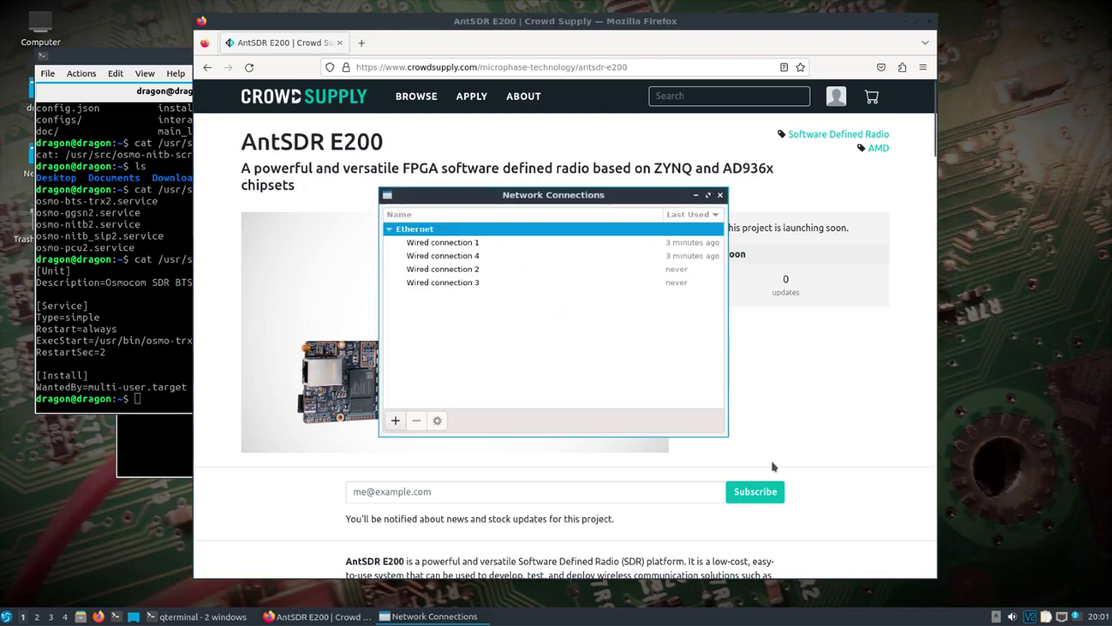
{"action": "double_click", "coordinate": [463, 257]}
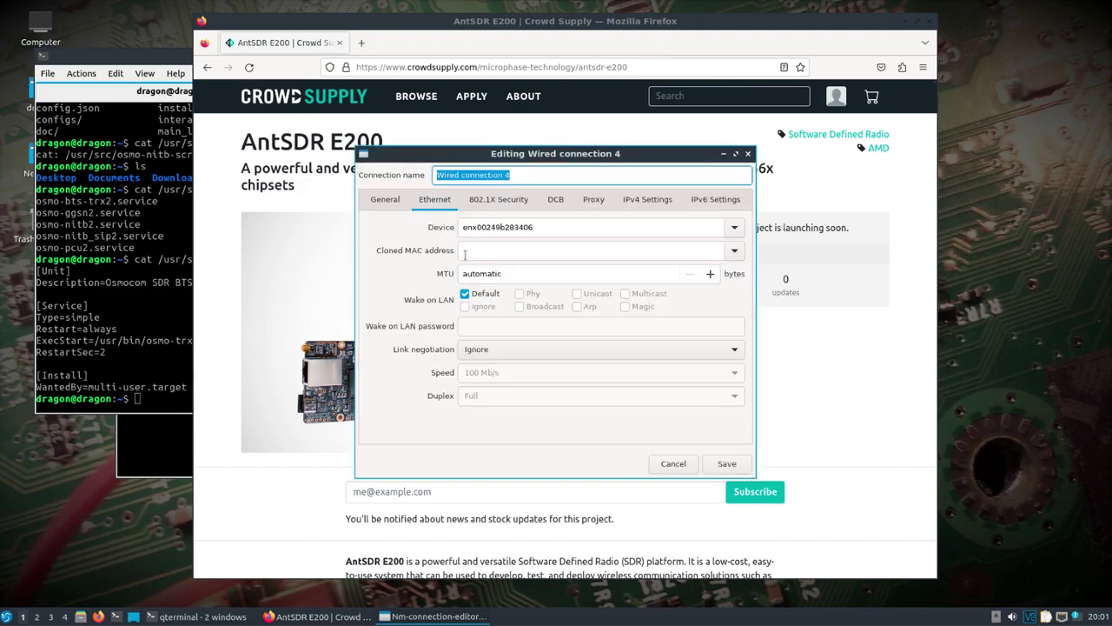
{"action": "left_click", "coordinate": [647, 201]}
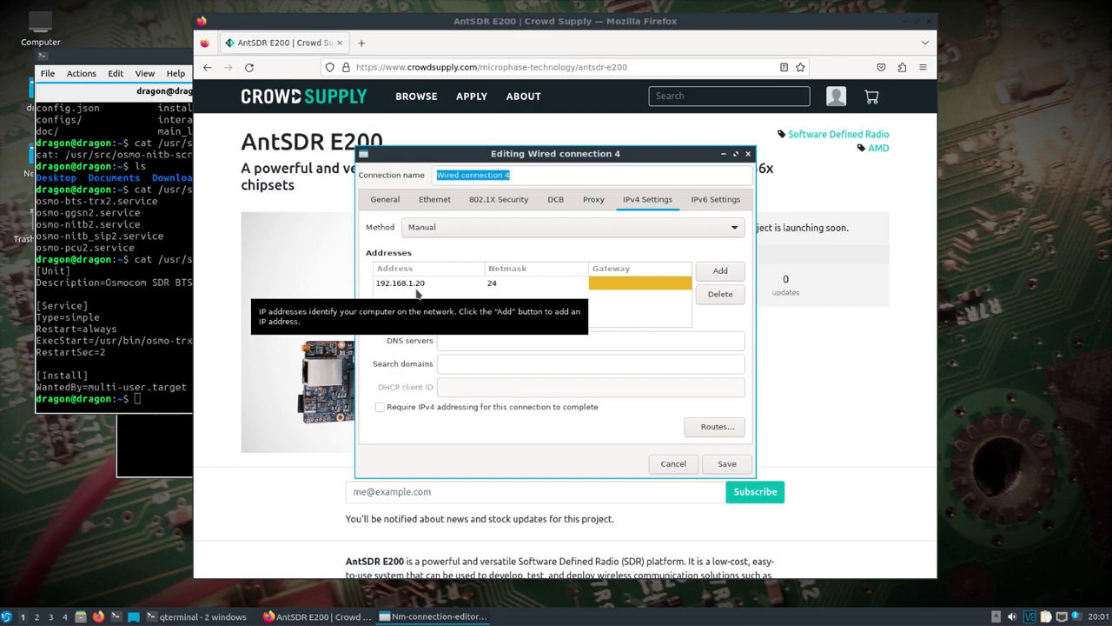
{"action": "left_click", "coordinate": [669, 462]}
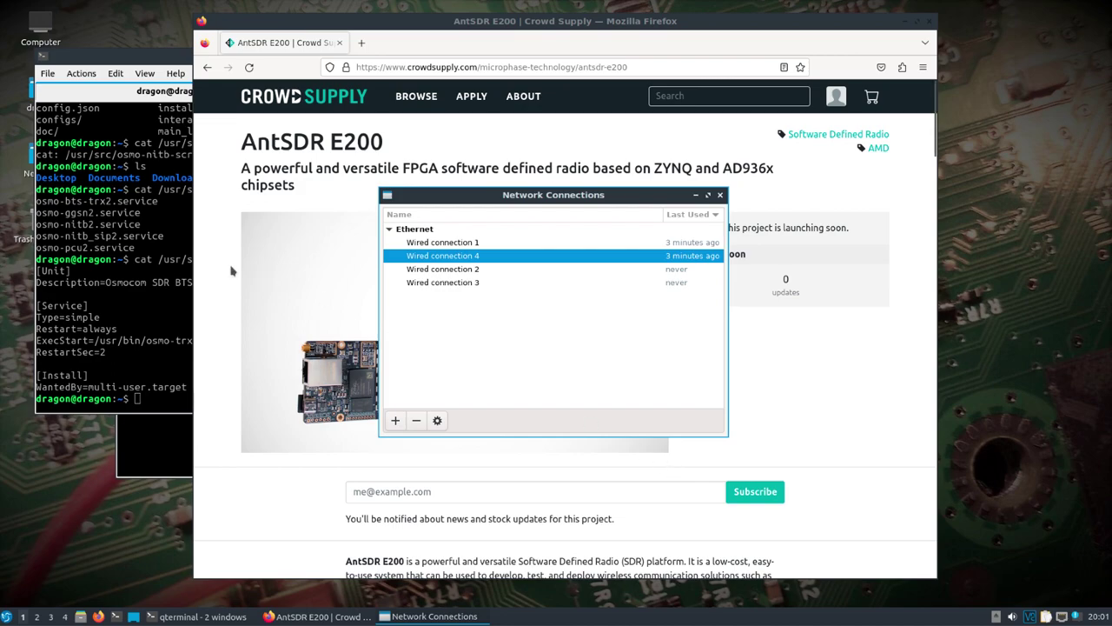
Run uhd_find_devices in the Downloads terminal to search for the AntSDR and highlight the ANTSDR search line
{"action": "left_click", "coordinate": [176, 461]}
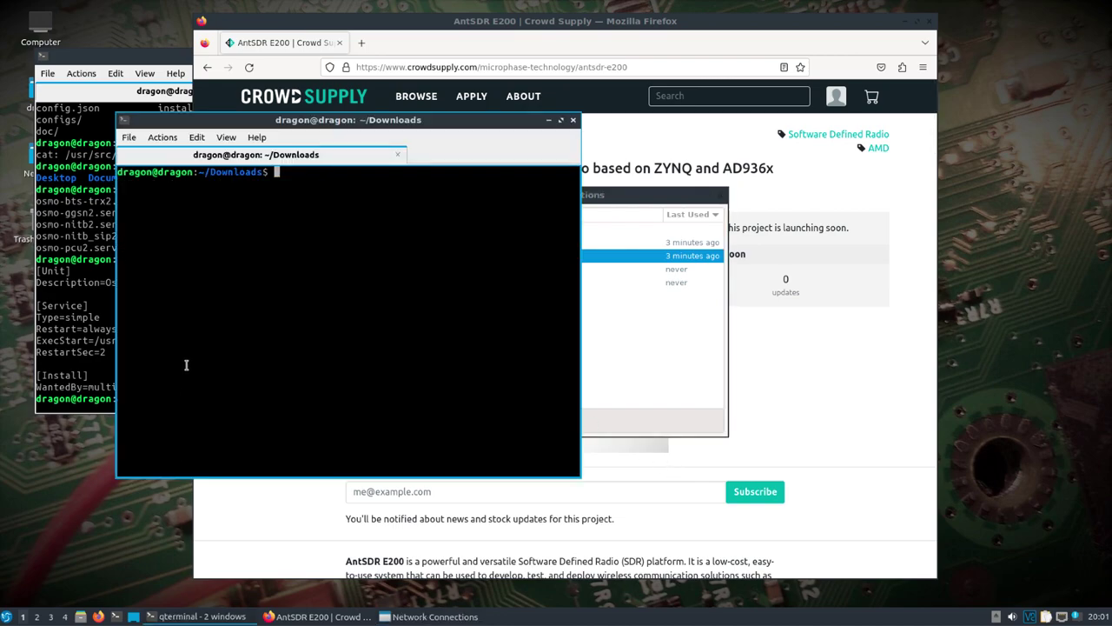
{"action": "type", "text": "uhd_fin"}
{"action": "key", "text": "Tab"}
{"action": "key", "text": "Return"}
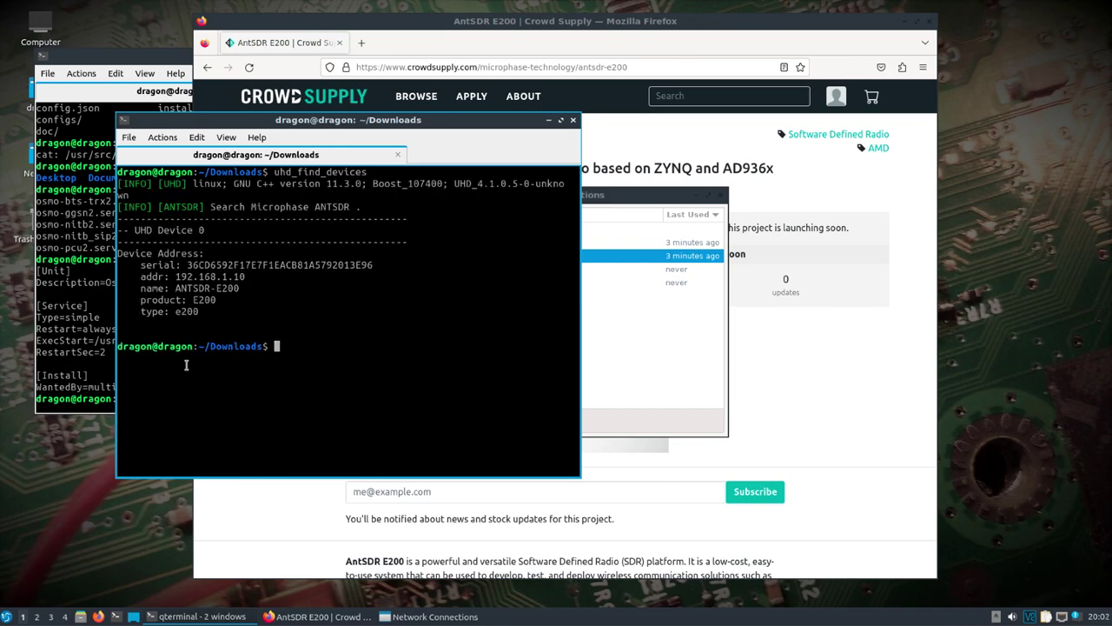
{"action": "left_click_drag", "start_coordinate": [361, 206], "coordinate": [193, 213]}
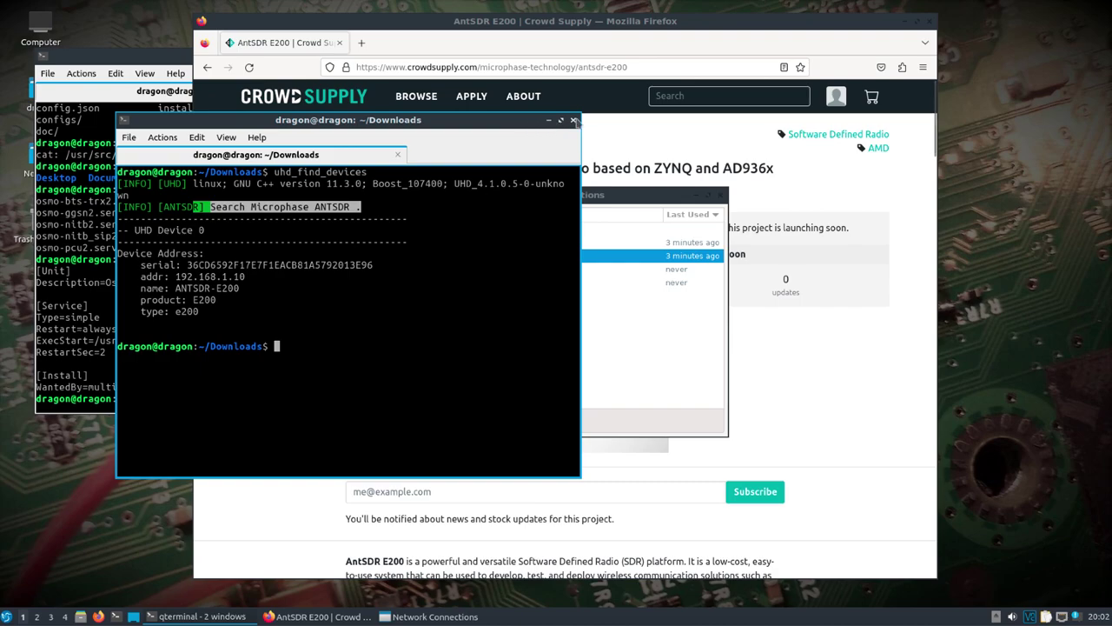
Reposition the terminal, change to the /usr/src/osmo-nitb-scripts directory and list its contents
{"action": "left_click_drag", "start_coordinate": [577, 122], "coordinate": [600, 21]}
{"action": "type", "text": "cd /usr/src/osm"}
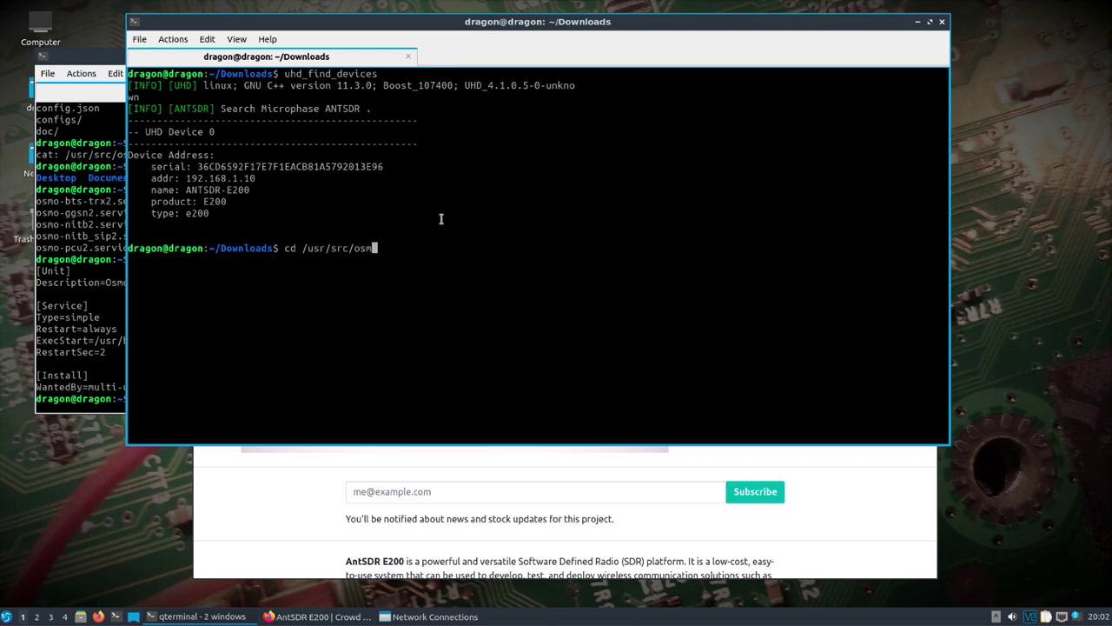
{"action": "type", "text": "o-n"}
{"action": "key", "text": "Tab"}
{"action": "key", "text": "Return"}
{"action": "type", "text": "ls"}
{"action": "key", "text": "Return"}
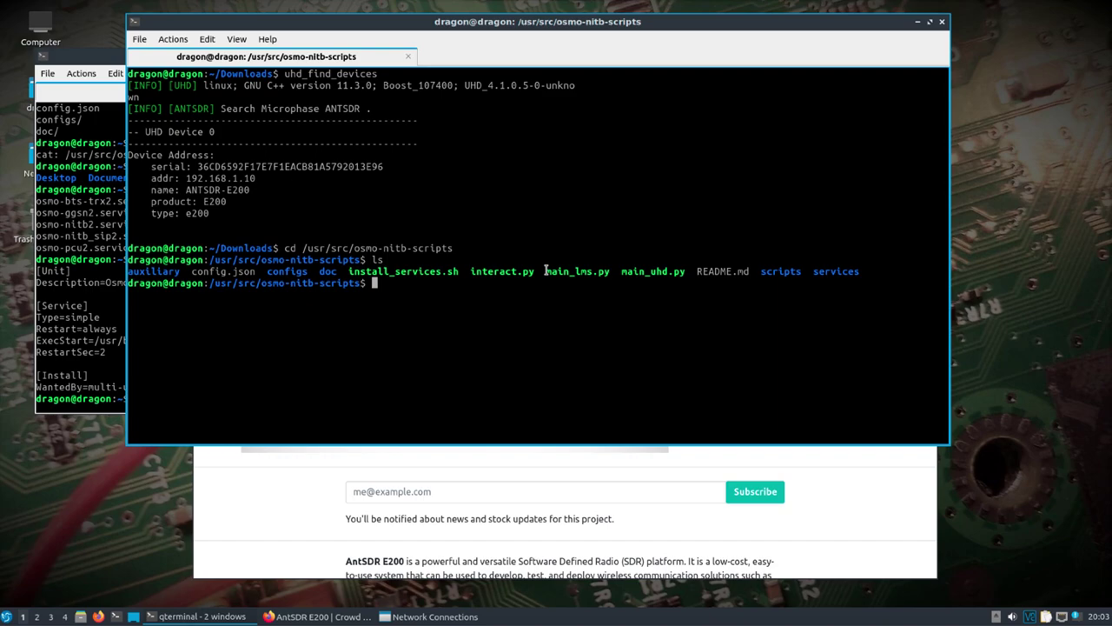
Edit config.json with sudo nano, set "enabled" in the "call" section to true, and save and exit the file
{"action": "type", "text": "sudo nano config.j"}
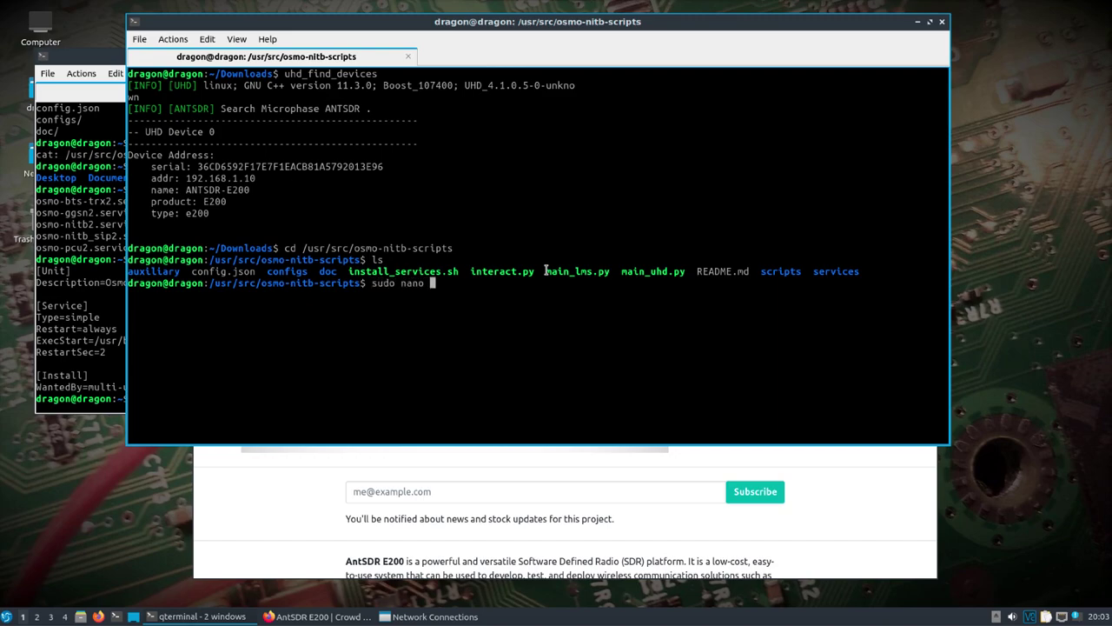
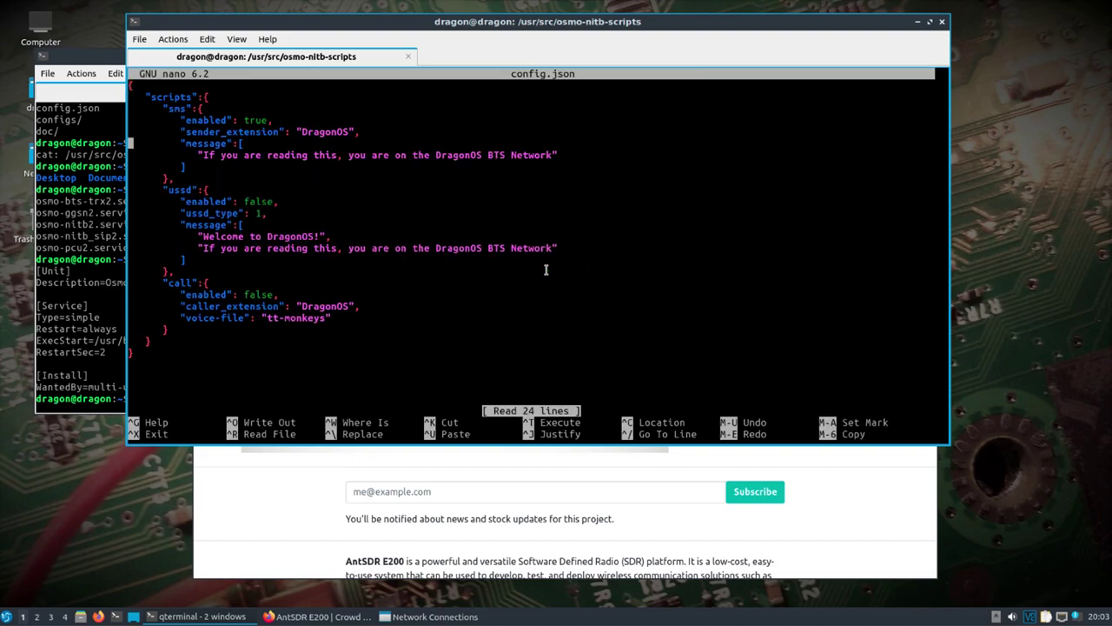
{"action": "key", "text": "Down"}
{"action": "key", "text": "Down"}
{"action": "key", "text": "Down"}
{"action": "key", "text": "Down"}
{"action": "key", "text": "Down"}
{"action": "key", "text": "Down"}
{"action": "key", "text": "Down"}
{"action": "key", "text": "Down"}
{"action": "key", "text": "Up"}
{"action": "key", "text": "Right"}
{"action": "key", "text": "Right"}
{"action": "key", "text": "Right"}
{"action": "key", "text": "Right"}
{"action": "key", "text": "Right"}
{"action": "key", "text": "Right"}
{"action": "key", "text": "Right"}
{"action": "key", "text": "Right"}
{"action": "key", "text": "Right"}
{"action": "key", "text": "Right"}
{"action": "key", "text": "Right"}
{"action": "key", "text": "Right"}
{"action": "key", "text": "Right"}
{"action": "key", "text": "Right"}
{"action": "key", "text": "Right"}
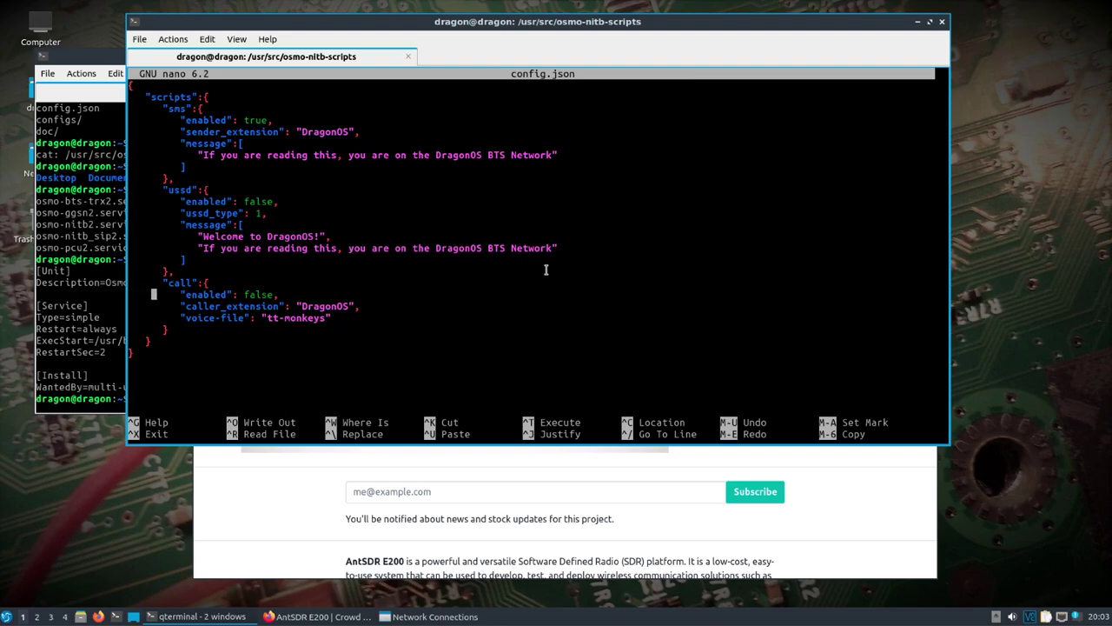
{"action": "key", "text": "Right"}
{"action": "key", "text": "Right"}
{"action": "key", "text": "Right"}
{"action": "key", "text": "Right"}
{"action": "key", "text": "Right"}
{"action": "key", "text": "Right"}
{"action": "key", "text": "Right"}
{"action": "key", "text": "Right"}
{"action": "key", "text": "Right"}
{"action": "key", "text": "BackSpace"}
{"action": "key", "text": "BackSpace"}
{"action": "key", "text": "BackSpace"}
{"action": "key", "text": "BackSpace"}
{"action": "key", "text": "BackSpace"}
{"action": "type", "text": "true"}
{"action": "key", "text": "ctrl+o"}
{"action": "key", "text": "Return"}
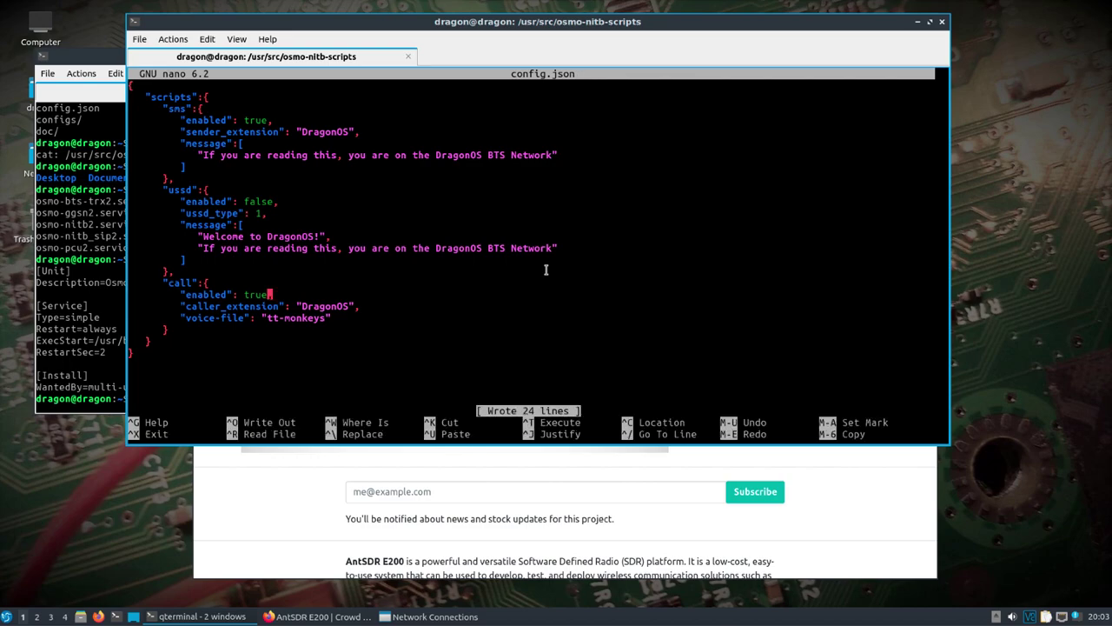
{"action": "key", "text": "ctrl+x"}
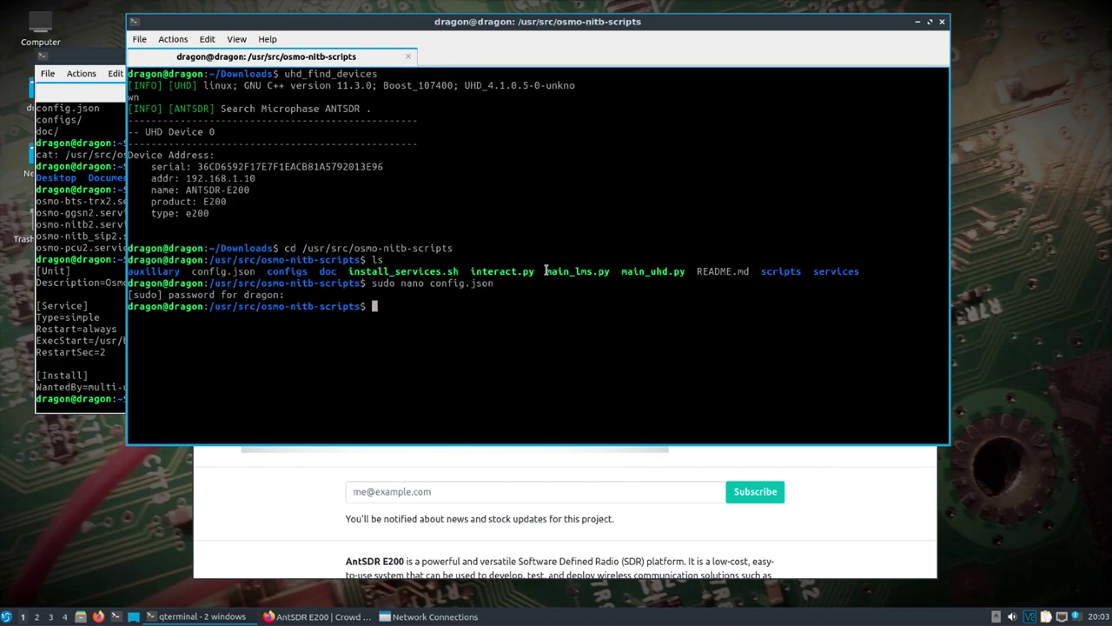
Show the help of main_uhd.py and run the script with sudo using the options -u --sip
{"action": "type", "text": "sudo ./main_uhd.py -h"}
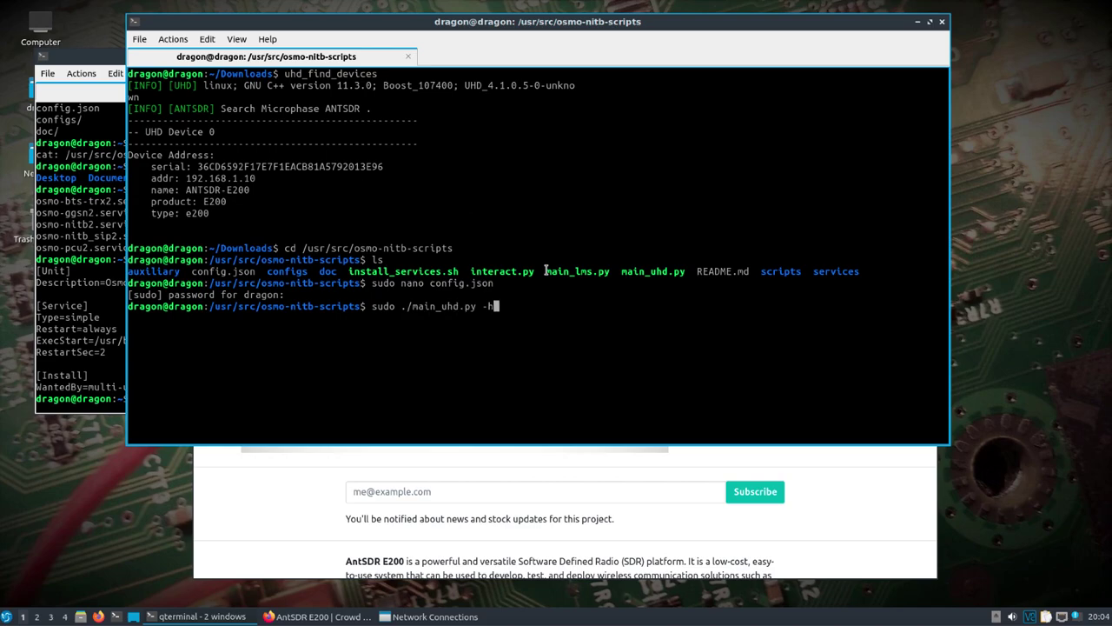
{"action": "key", "text": "Return"}
{"action": "key", "text": "Up"}
{"action": "key", "text": "BackSpace"}
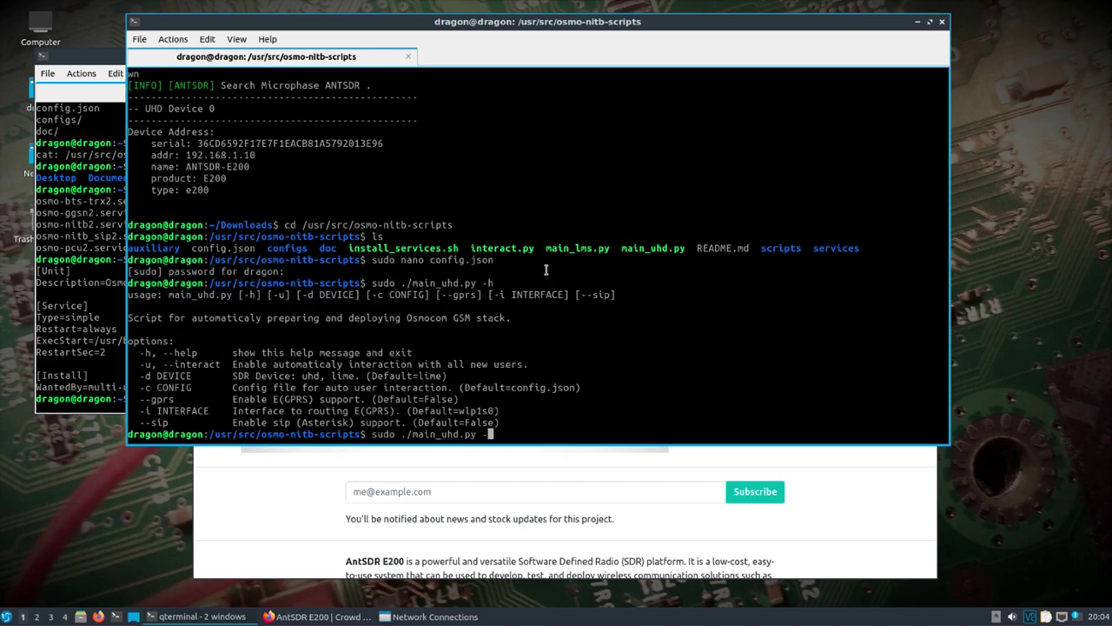
{"action": "type", "text": "u --sip"}
{"action": "key", "text": "Return"}
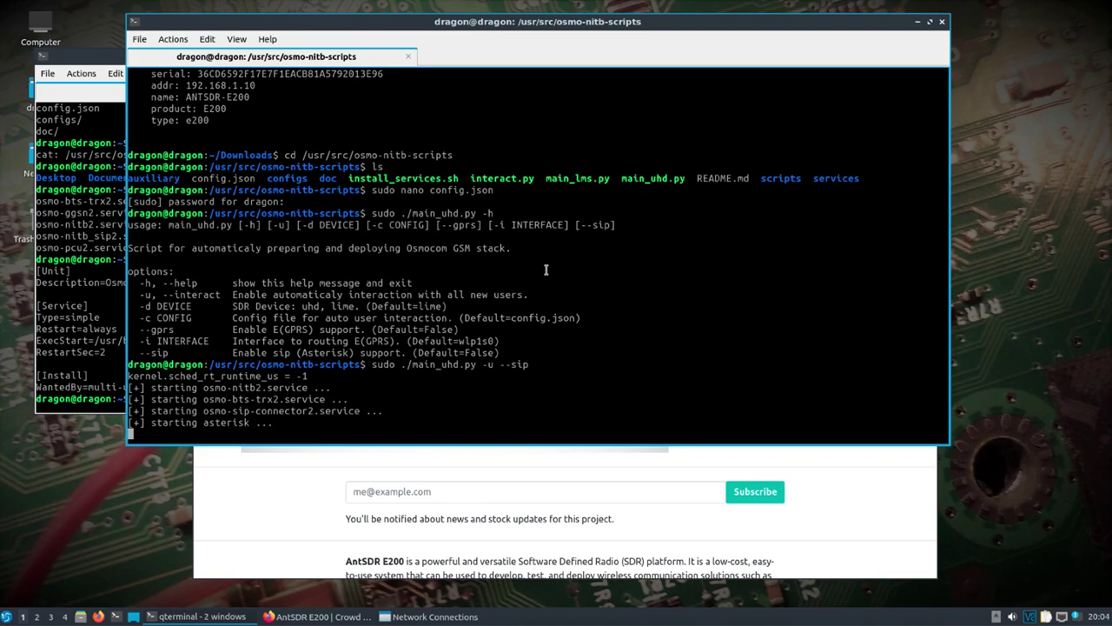
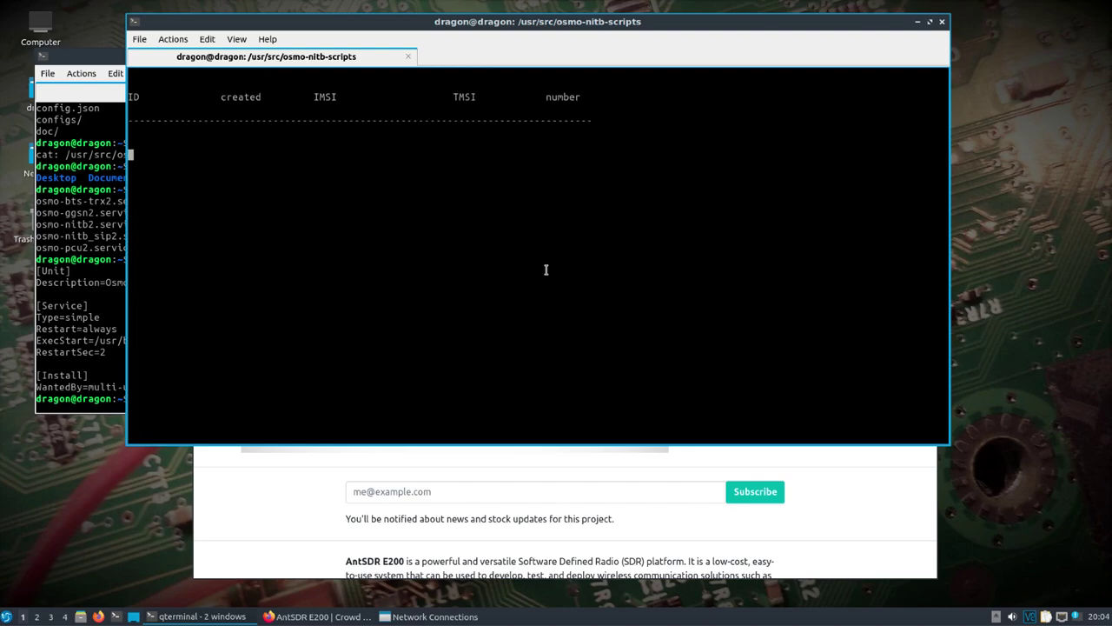
{"action": "left_click", "coordinate": [115, 616]}
{"action": "left_click_drag", "start_coordinate": [710, 249], "coordinate": [482, 209]}
{"action": "left_click_drag", "start_coordinate": [879, 199], "coordinate": [346, 110]}
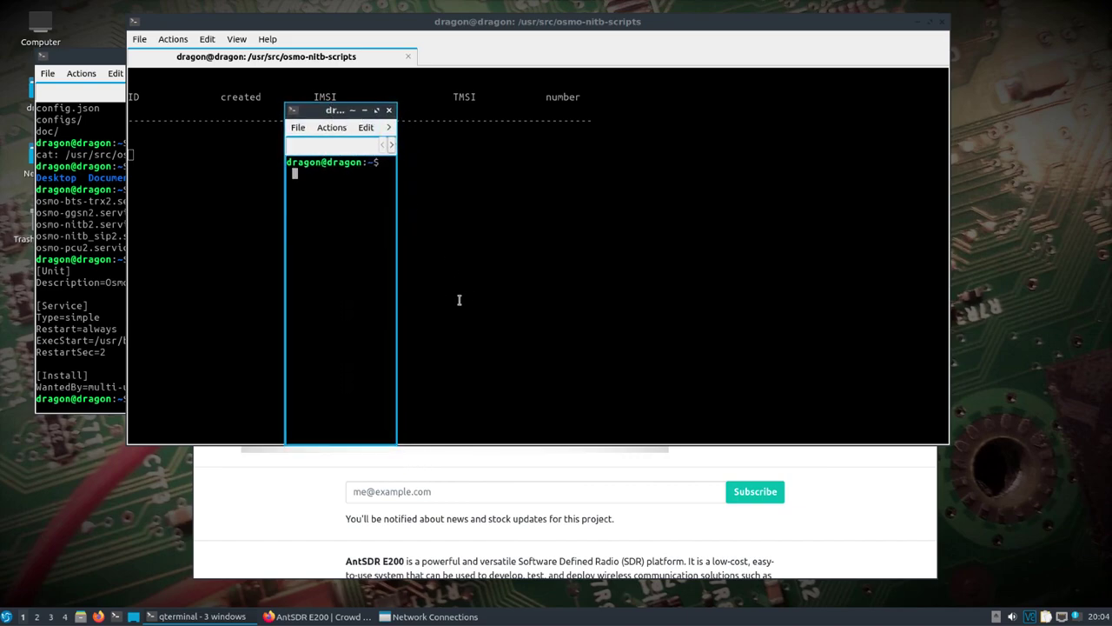
Move the terminal showing osmo-trx.service into view and copy "osmo-trx-uhd -C /etc/osmocom/osmo-trx-uhd.cfg" from its ExecStart line
{"action": "left_click", "coordinate": [57, 393]}
{"action": "left_click_drag", "start_coordinate": [154, 61], "coordinate": [711, 195]}
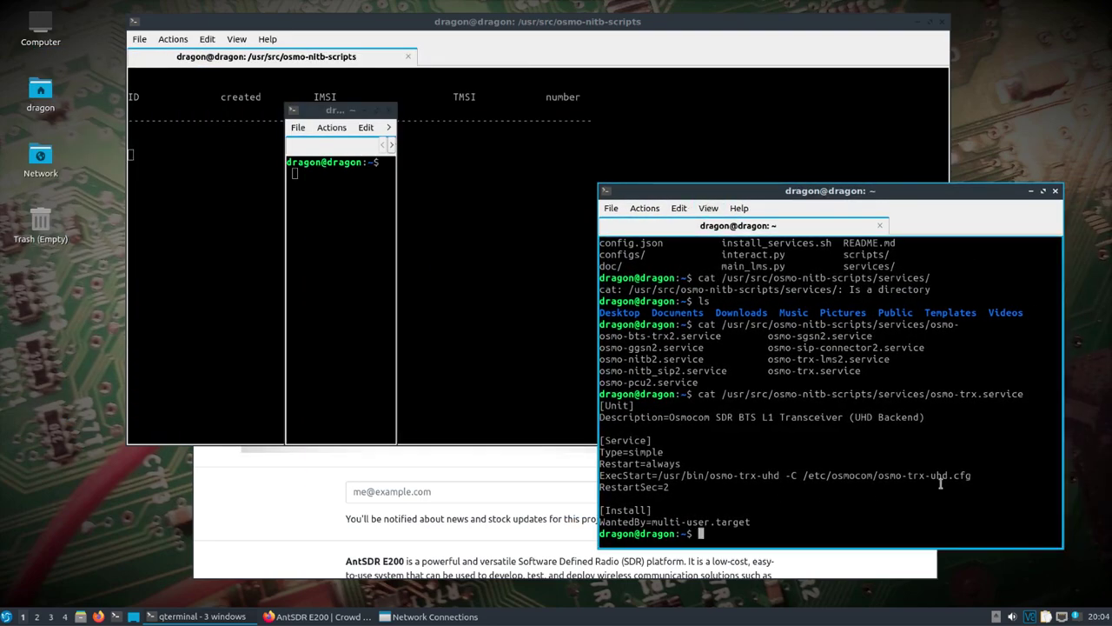
{"action": "left_click_drag", "start_coordinate": [971, 476], "coordinate": [666, 478]}
{"action": "right_click", "coordinate": [667, 479]}
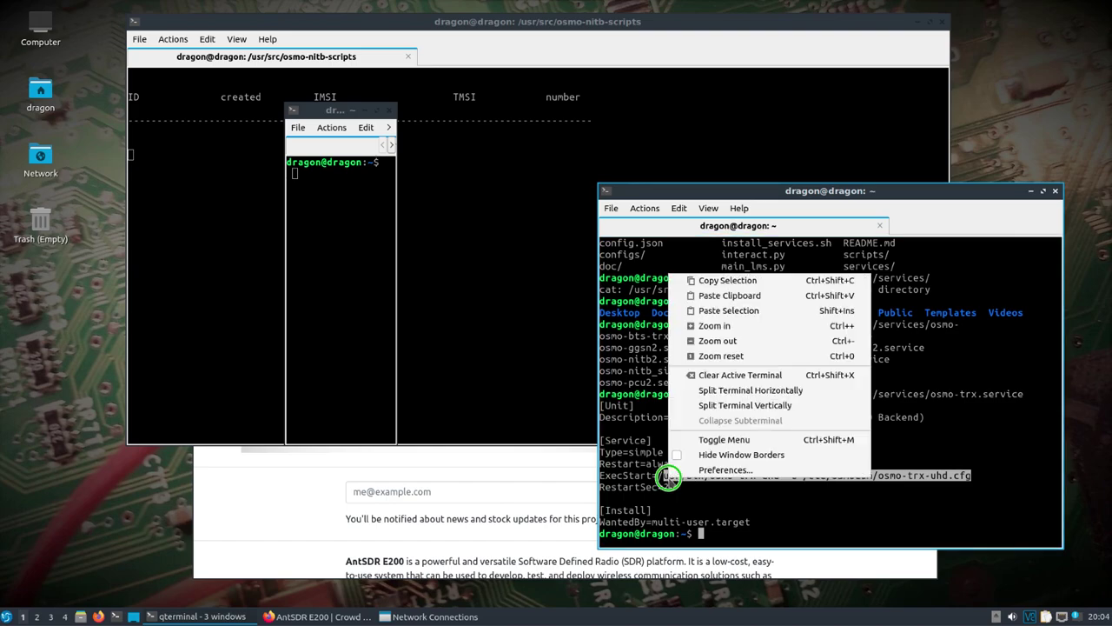
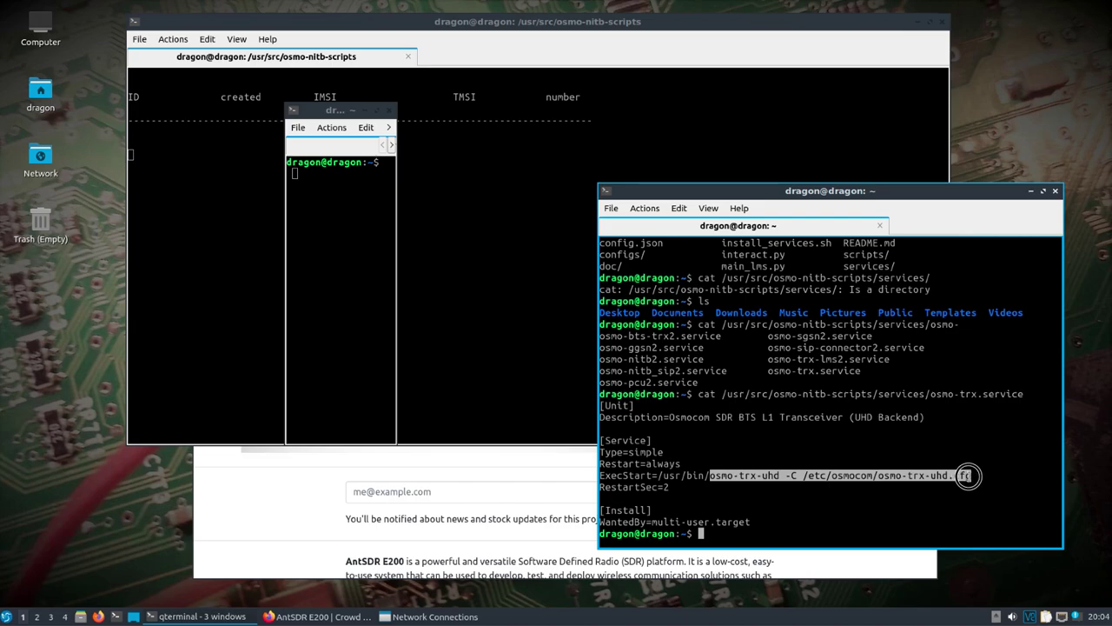
{"action": "right_click", "coordinate": [966, 478]}
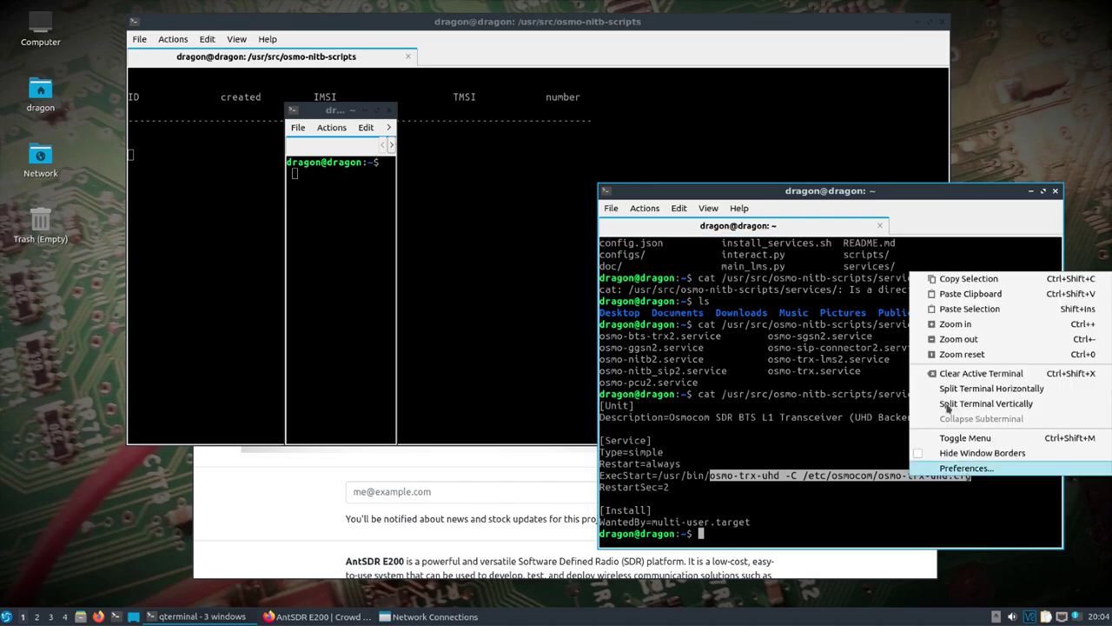
{"action": "left_click", "coordinate": [968, 278]}
Paste the copied transceiver command at the prompt, prefix it with sudo, and run it with the account password
{"action": "left_click", "coordinate": [785, 533]}
{"action": "right_click", "coordinate": [786, 534]}
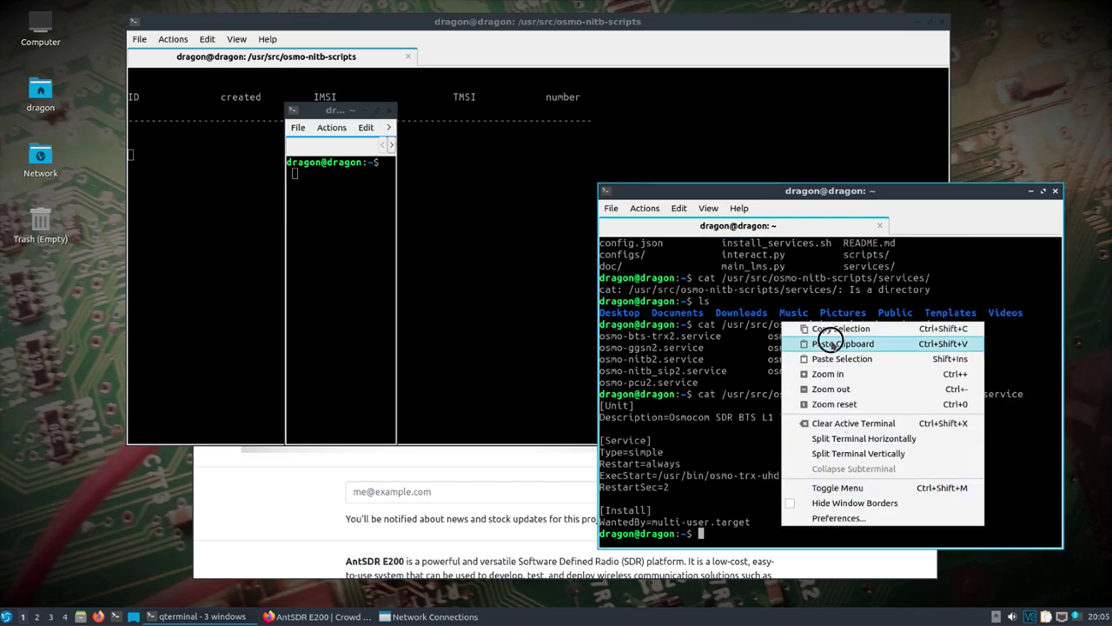
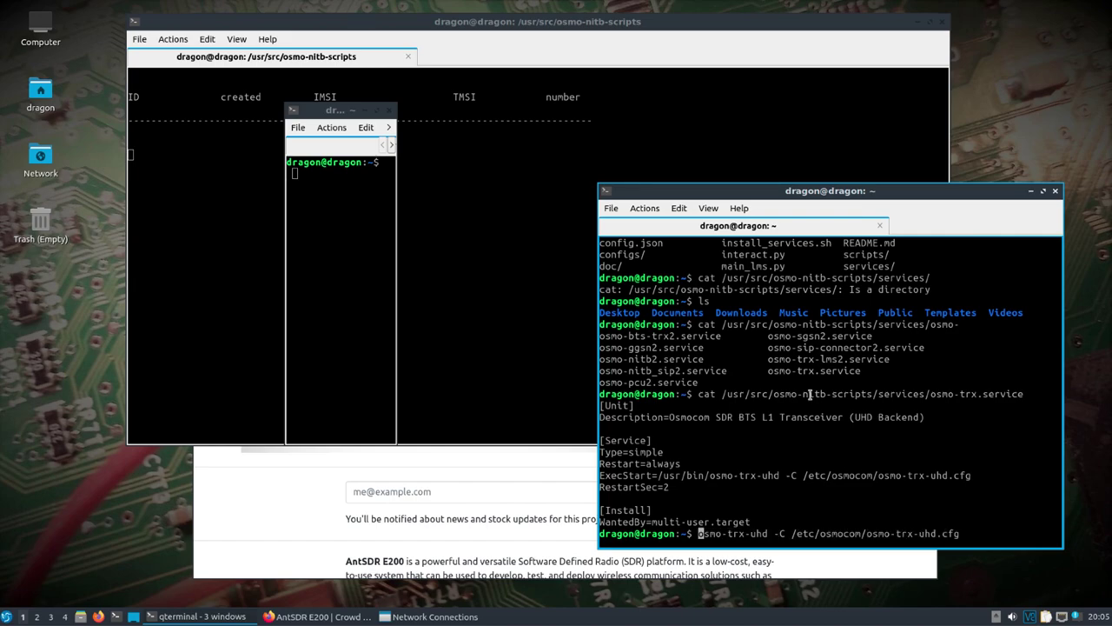
{"action": "type", "text": "sudo"}
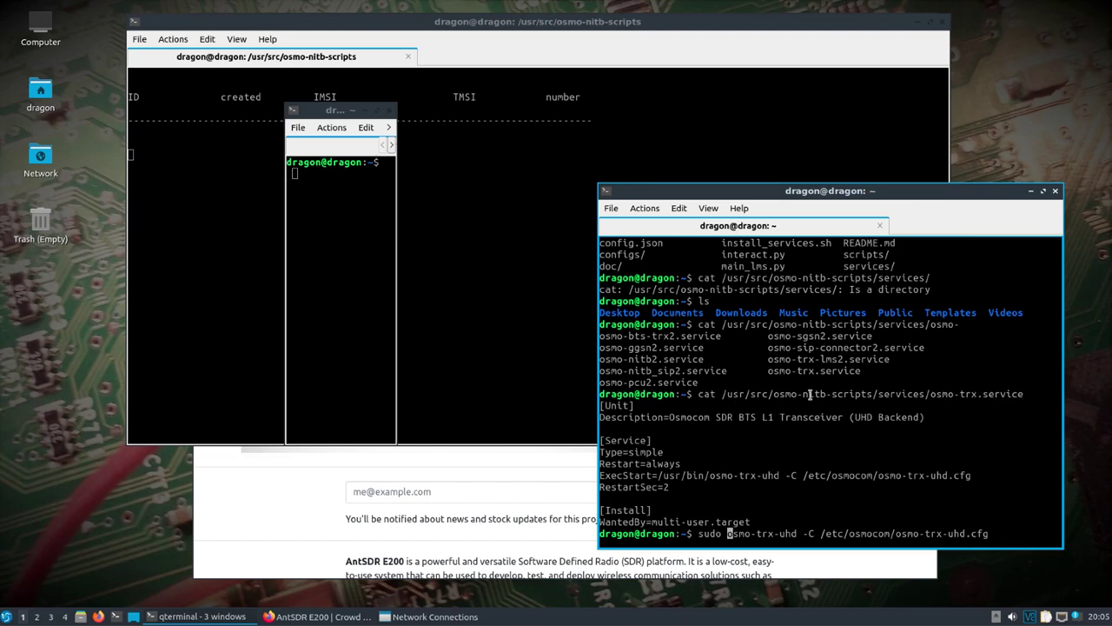
{"action": "key", "text": "Return"}
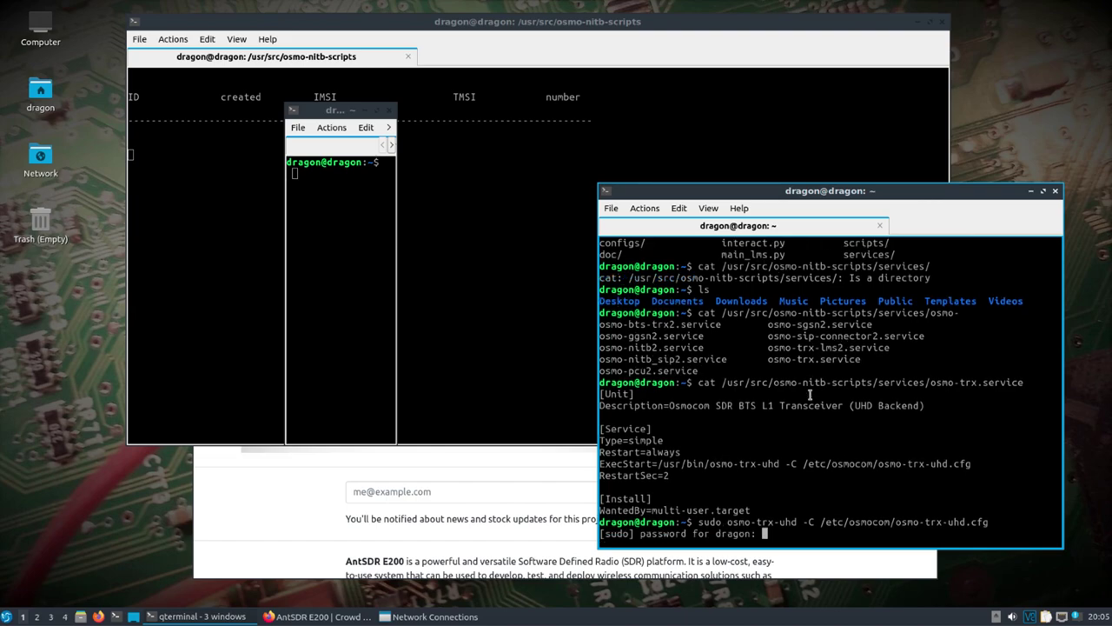
{"action": "key", "text": "Return"}
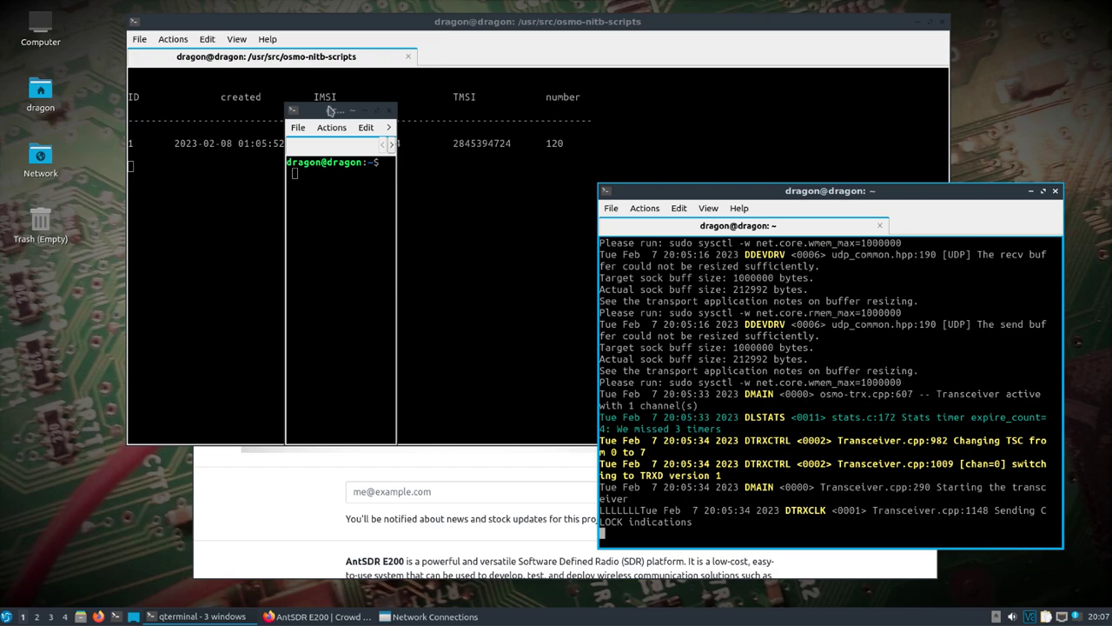
Stop the running main_uhd.py script and interrupt the osmo-trx-uhd transceiver in the other terminal
{"action": "left_click", "coordinate": [440, 191]}
{"action": "key", "text": "Return"}
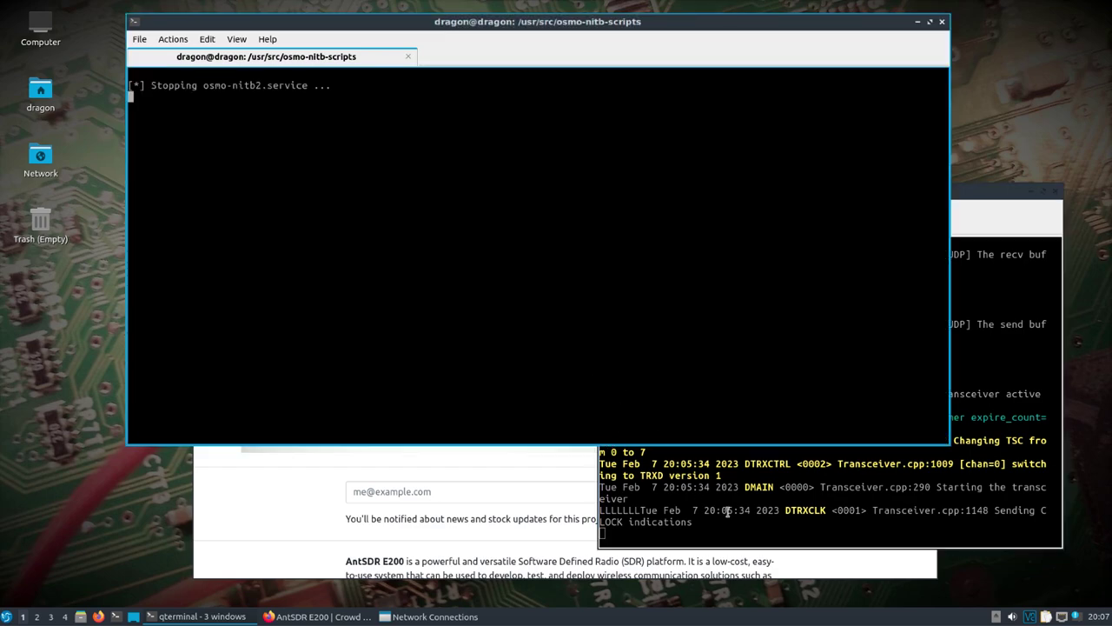
{"action": "key", "text": "ctrl+c"}
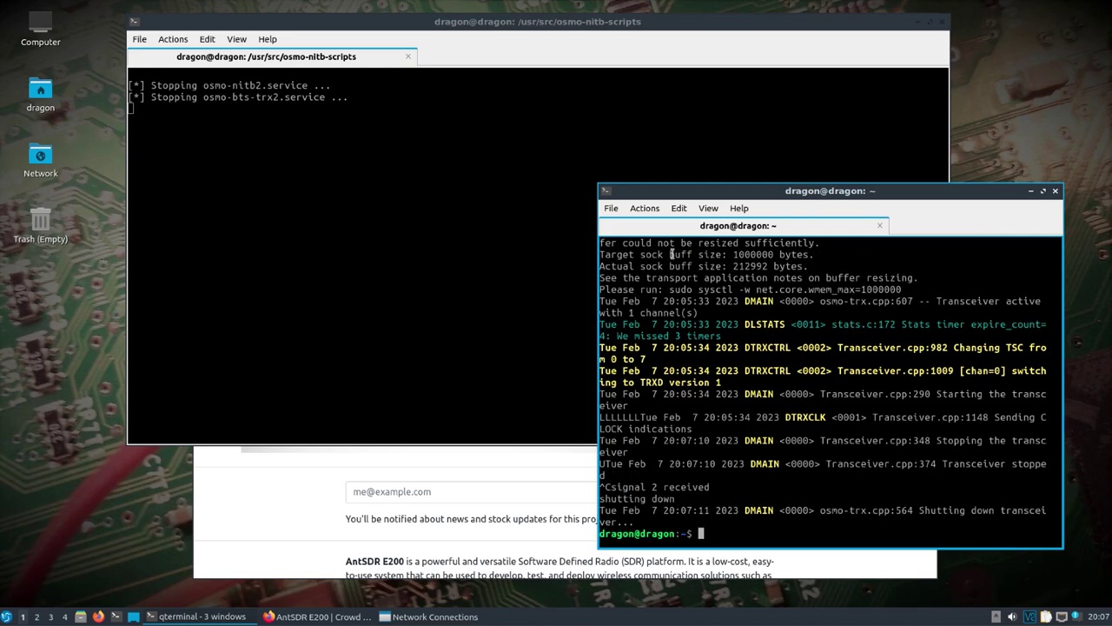
Close the unused narrow terminal window
{"action": "mouse_move", "coordinate": [208, 616]}
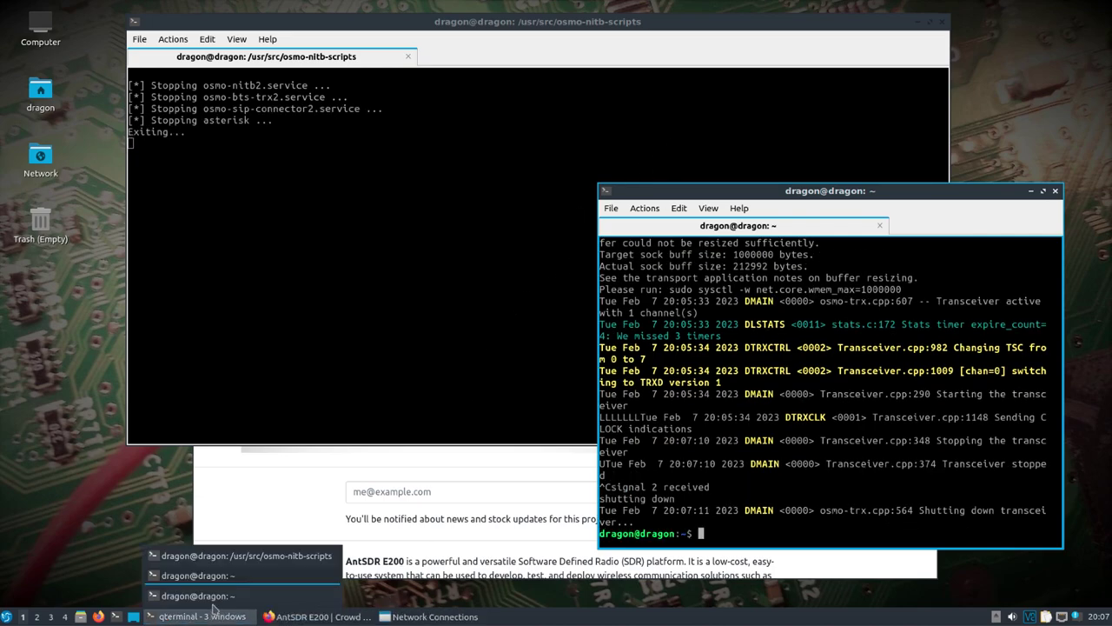
{"action": "left_click", "coordinate": [215, 596]}
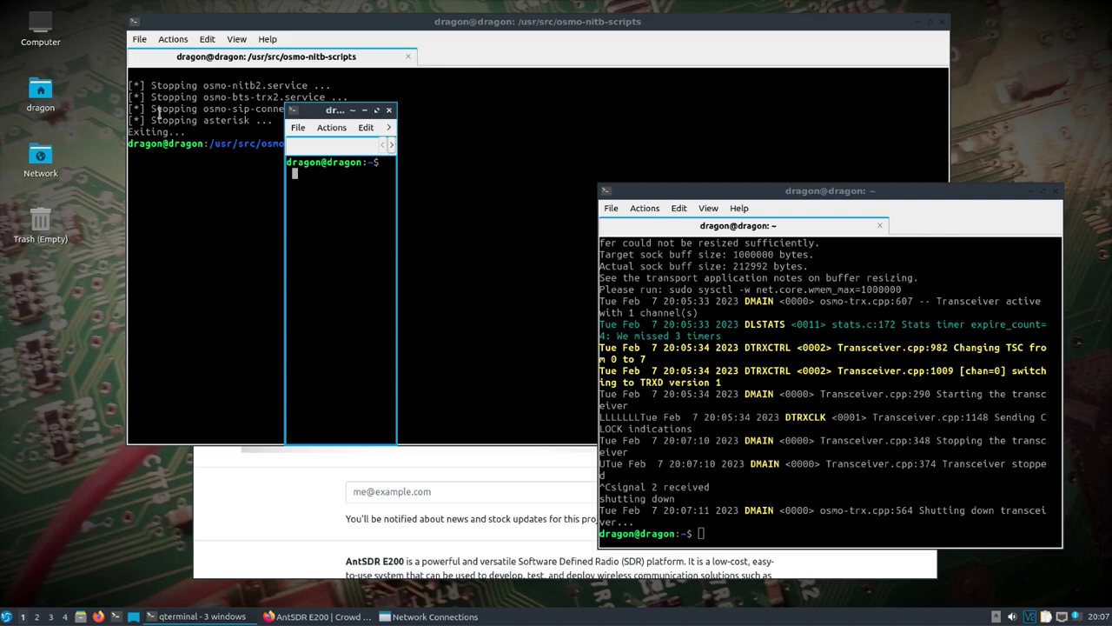
{"action": "left_click", "coordinate": [389, 111]}
{"action": "left_click", "coordinate": [321, 276]}
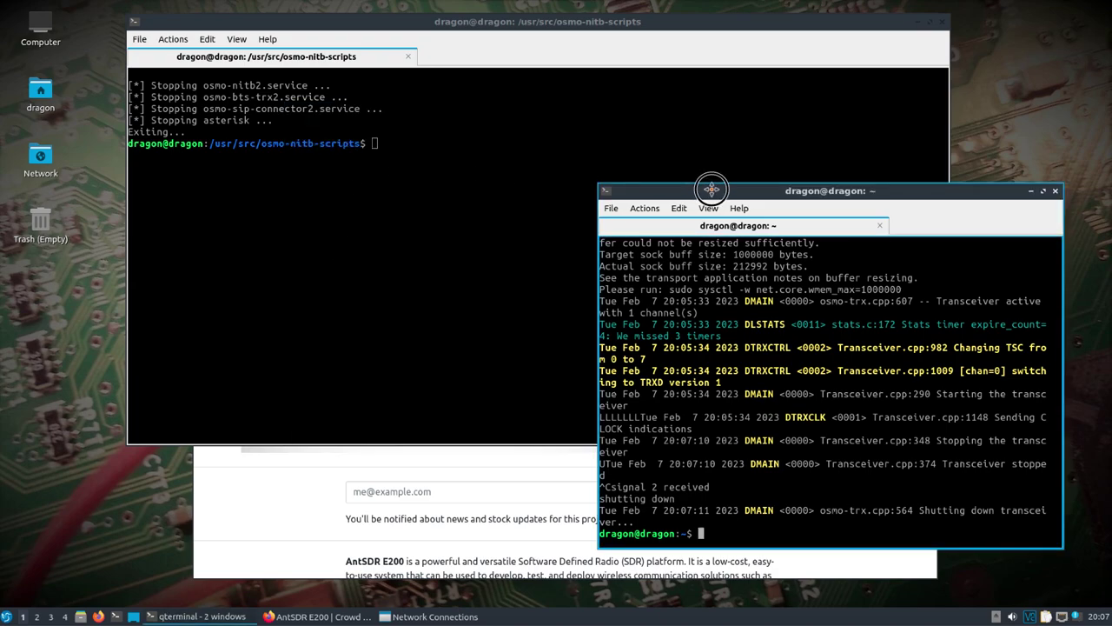
Rearrange the two terminal windows, change the osmo-nitb-scripts terminal to /usr/src/OpenBTS/ and list the directory's contents
{"action": "left_click_drag", "start_coordinate": [712, 192], "coordinate": [730, 189]}
{"action": "left_click", "coordinate": [448, 188]}
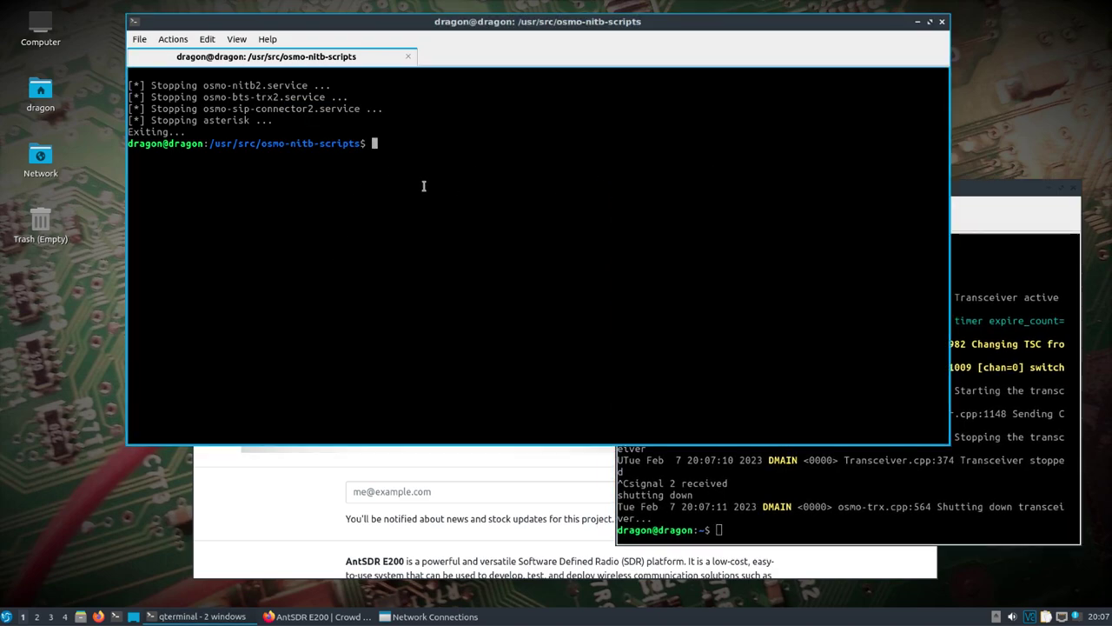
{"action": "left_click_drag", "start_coordinate": [500, 21], "coordinate": [408, 33]}
{"action": "type", "text": "cd /usr/src/OpenBTS/"}
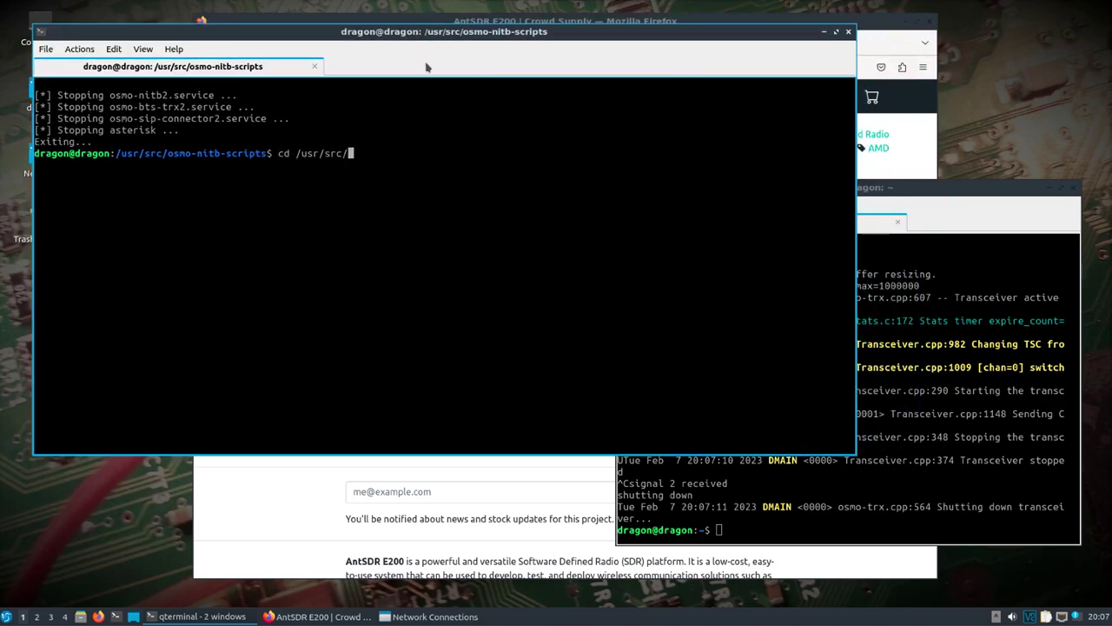
{"action": "key", "text": "Return"}
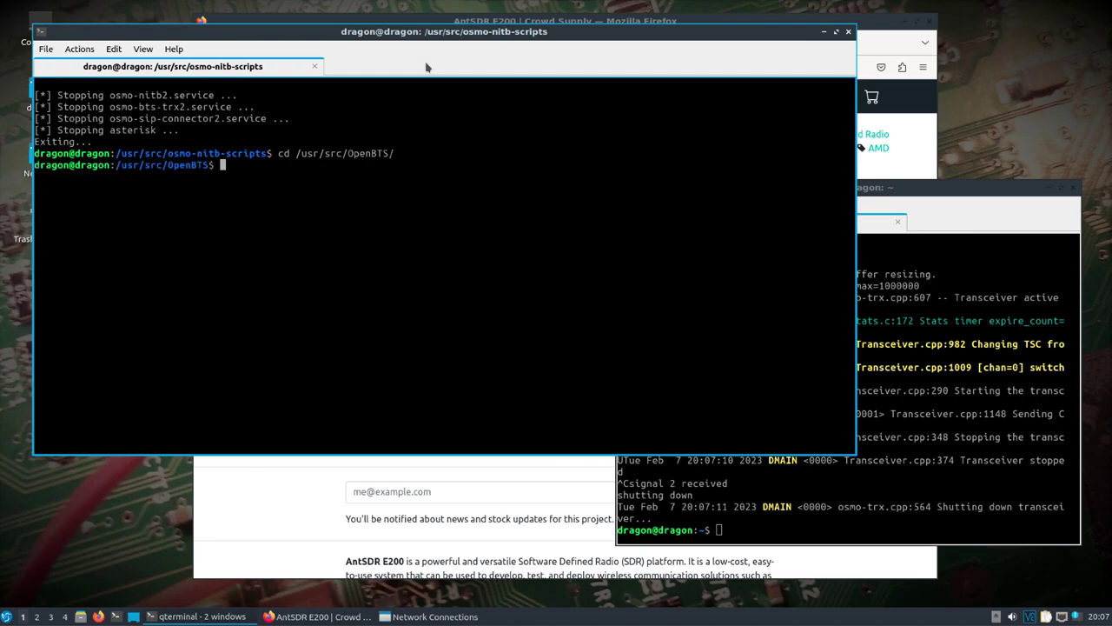
{"action": "type", "text": "ls"}
{"action": "key", "text": "Return"}
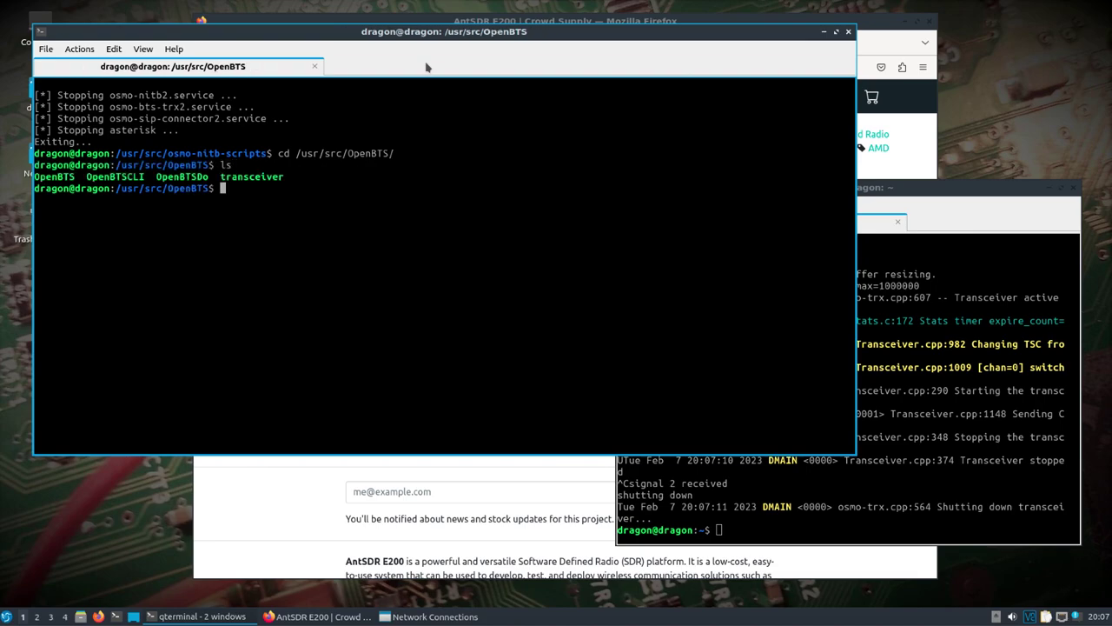
Rerun "sudo osmo-trx-uhd -C /etc/osmocom/osmo-trx-uhd.cfg" in the other terminal to restart the transceiver
{"action": "left_click", "coordinate": [921, 325]}
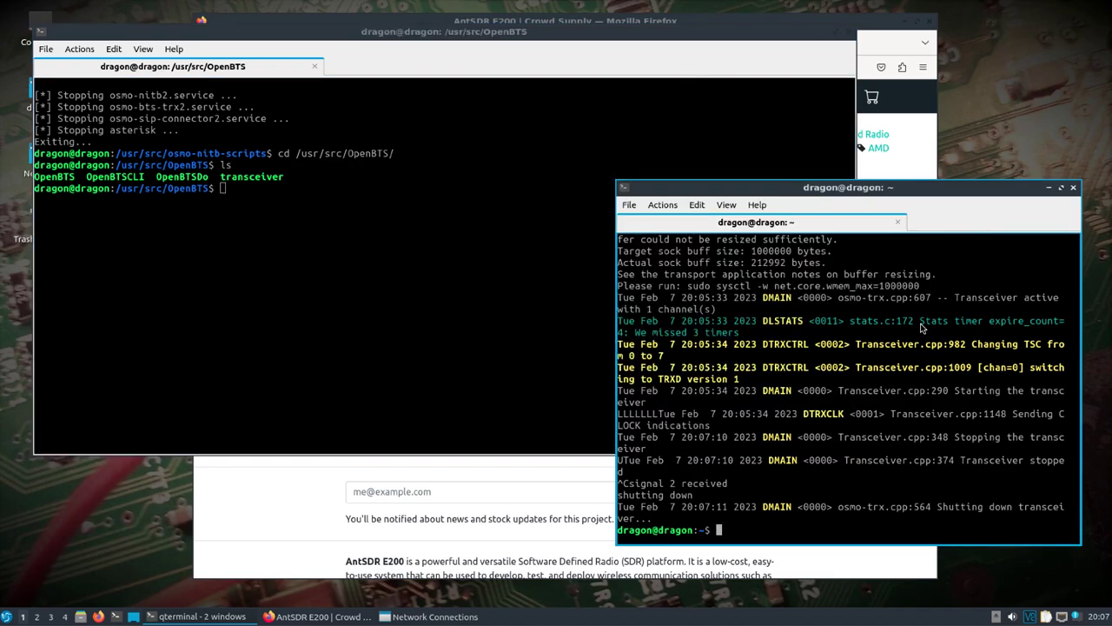
{"action": "key", "text": "Up"}
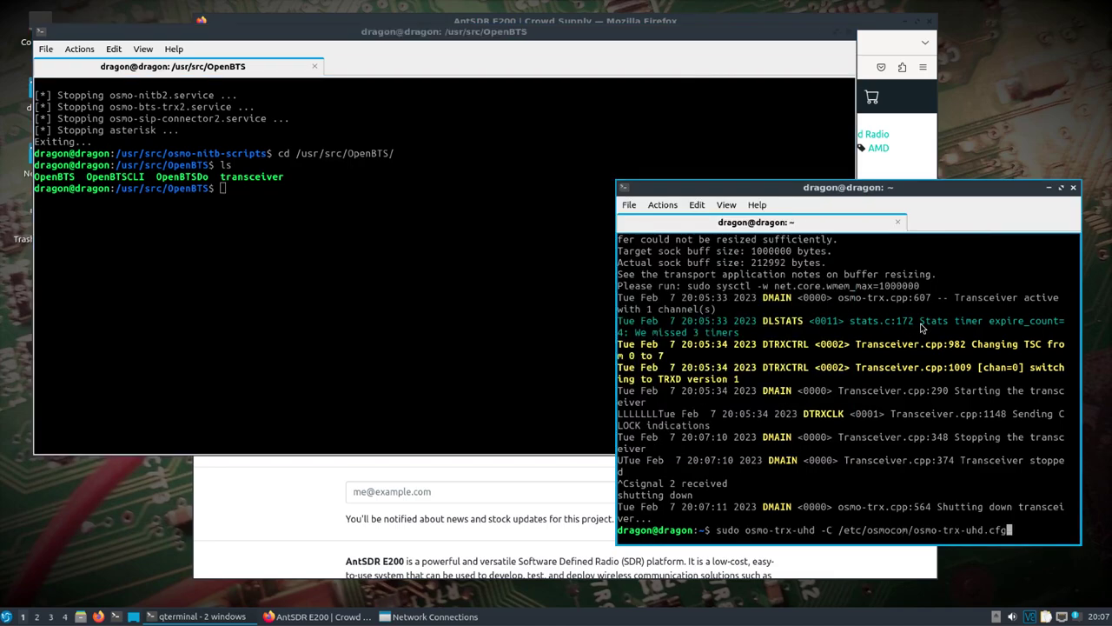
{"action": "key", "text": "Return"}
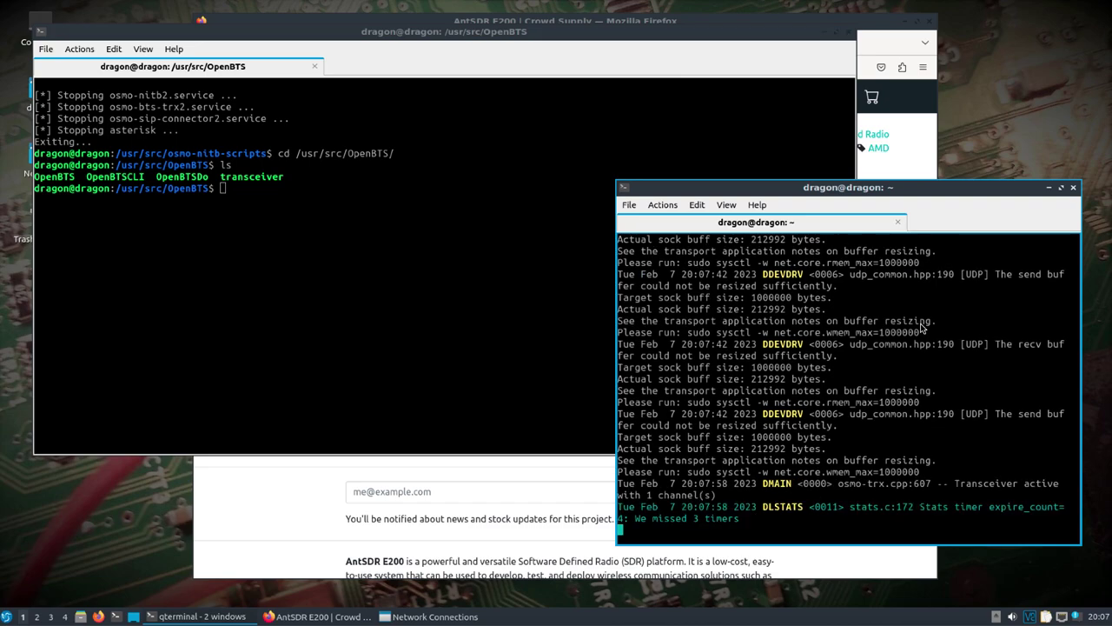
Run "sudo ./OpenBTS" in the OpenBTS directory and check the transceiver's output in the other terminal
{"action": "left_click", "coordinate": [351, 227]}
{"action": "type", "text": "sudo "}
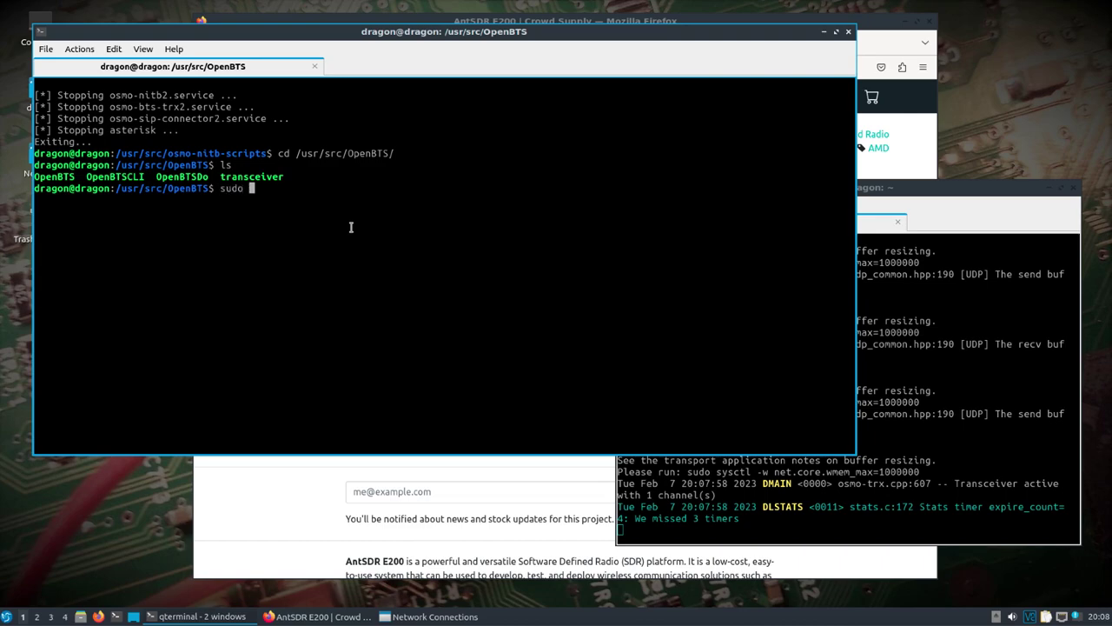
{"action": "type", "text": "./OpenBTS"}
{"action": "key", "text": "Return"}
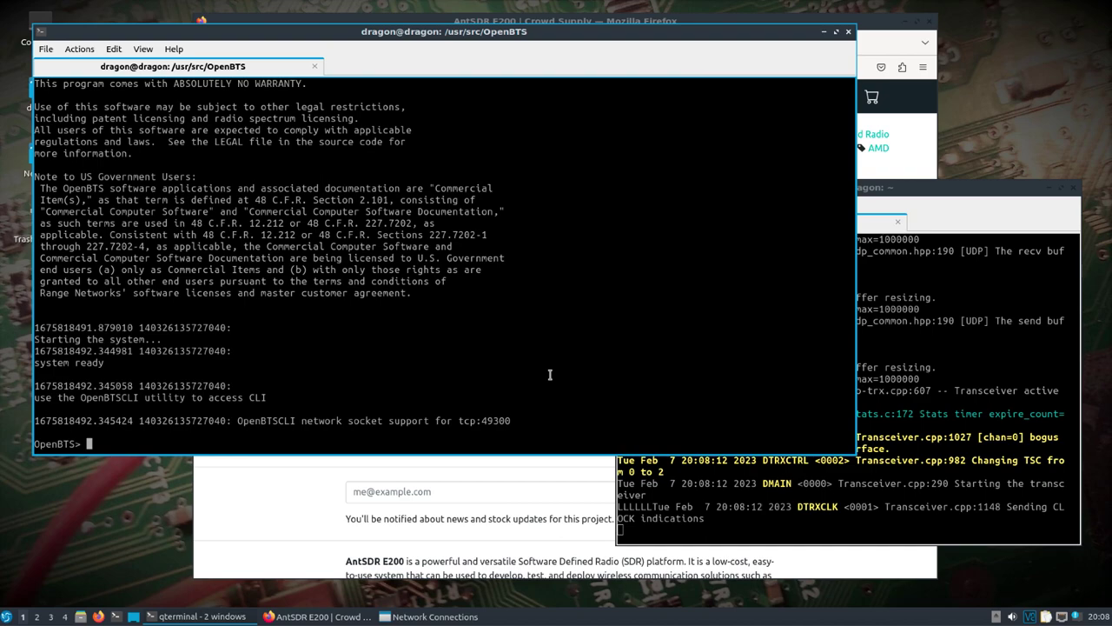
{"action": "left_click_drag", "start_coordinate": [867, 473], "coordinate": [866, 482]}
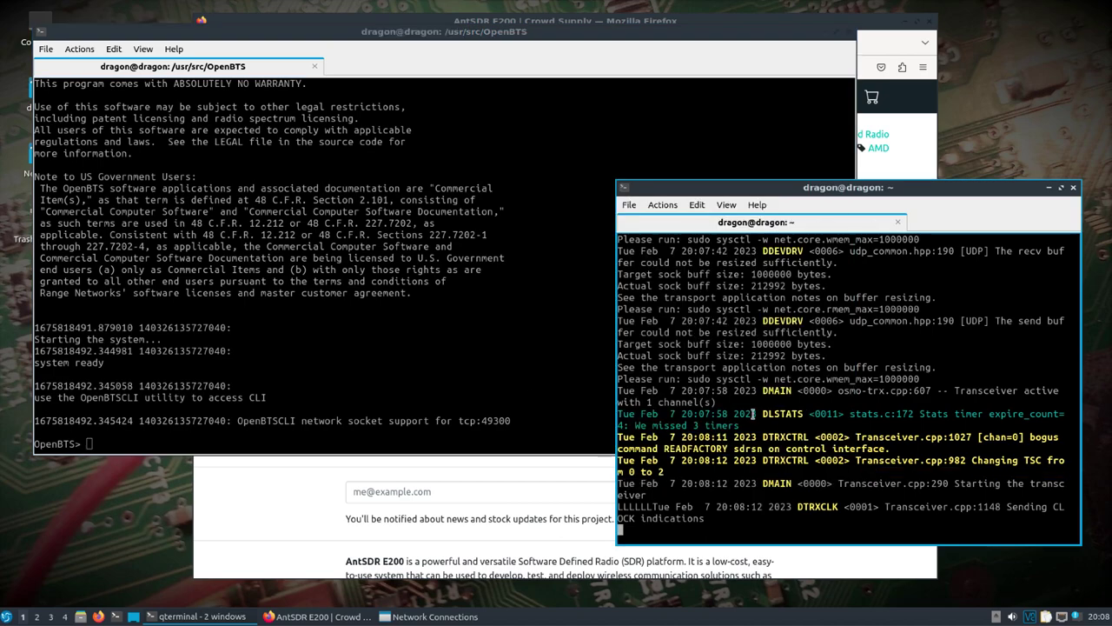
{"action": "left_click", "coordinate": [535, 353]}
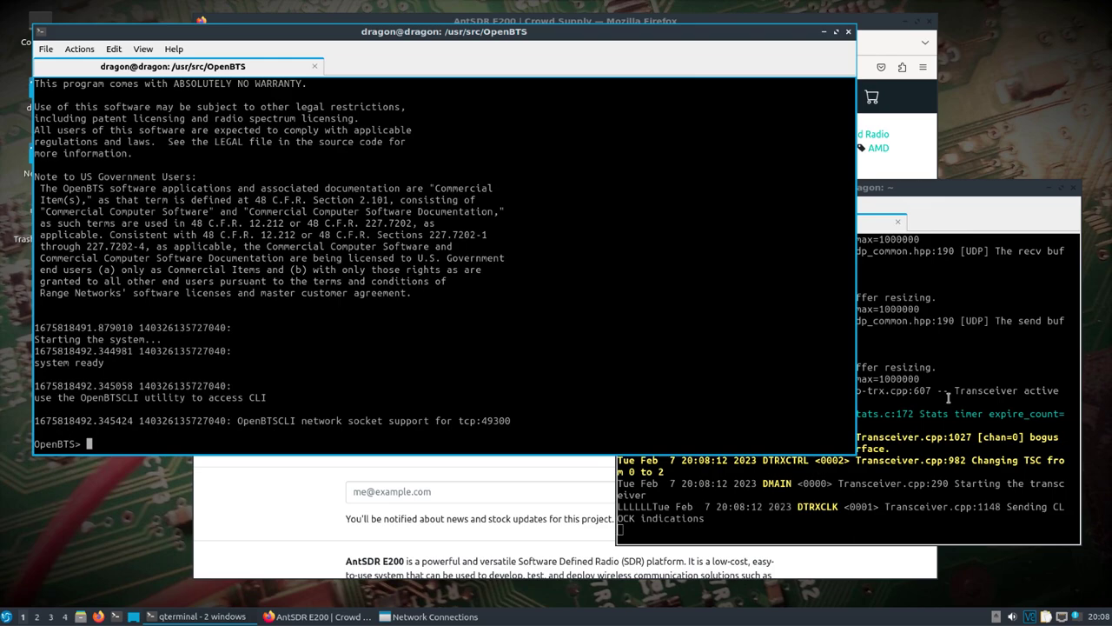
Interrupt the osmo-trx-uhd transceiver and the running OpenBTS process in their terminals
{"action": "left_click", "coordinate": [936, 413]}
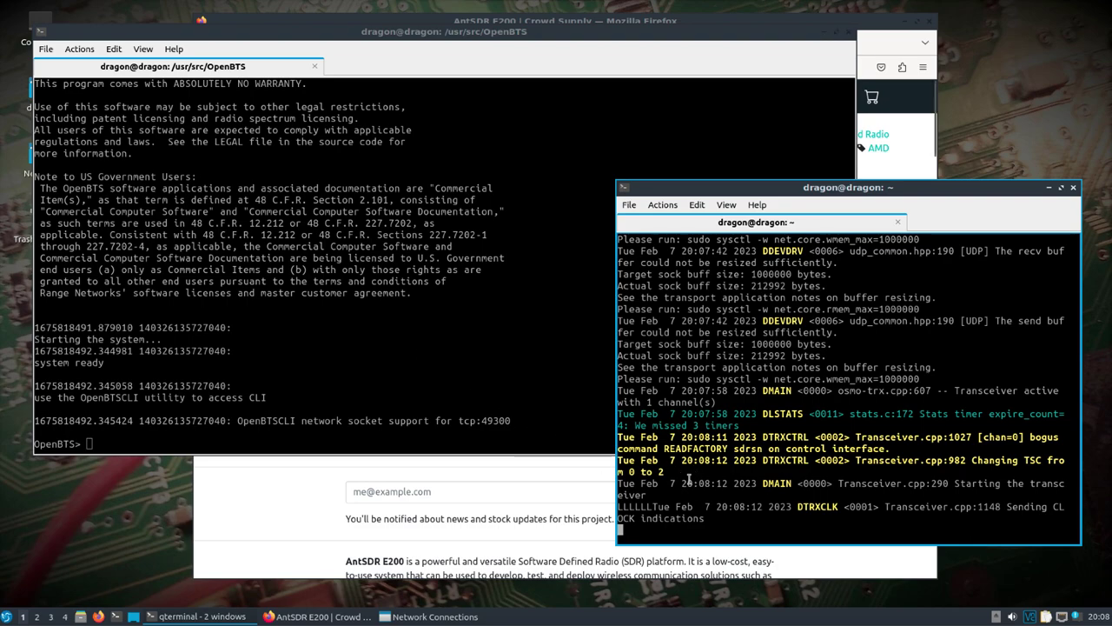
{"action": "key", "text": "ctrl+c"}
{"action": "left_click", "coordinate": [384, 315]}
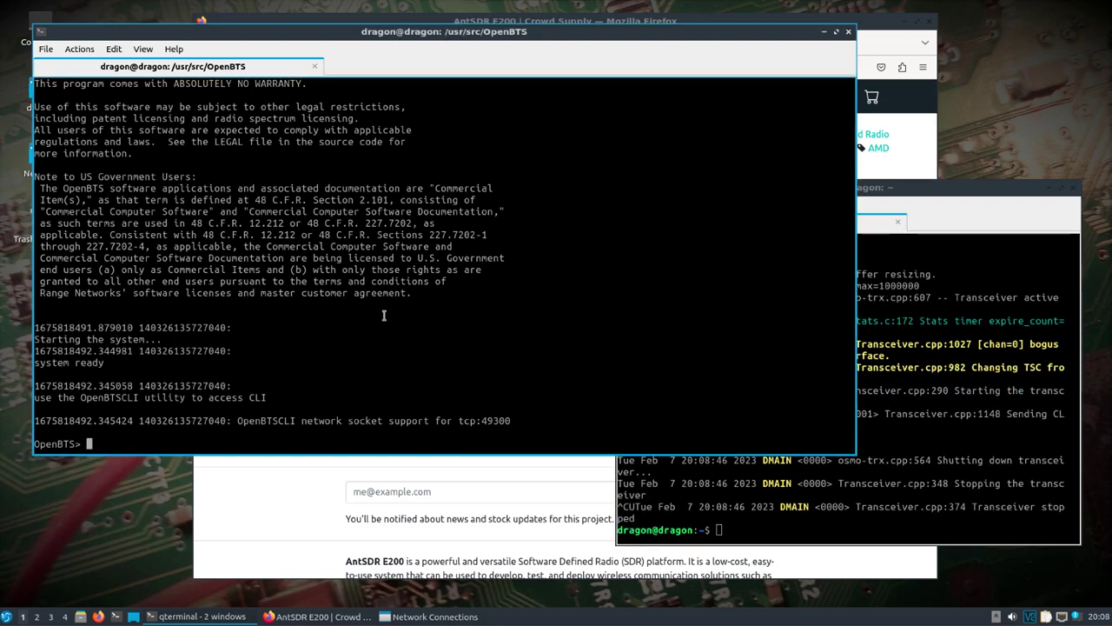
{"action": "key", "text": "ctrl+c"}
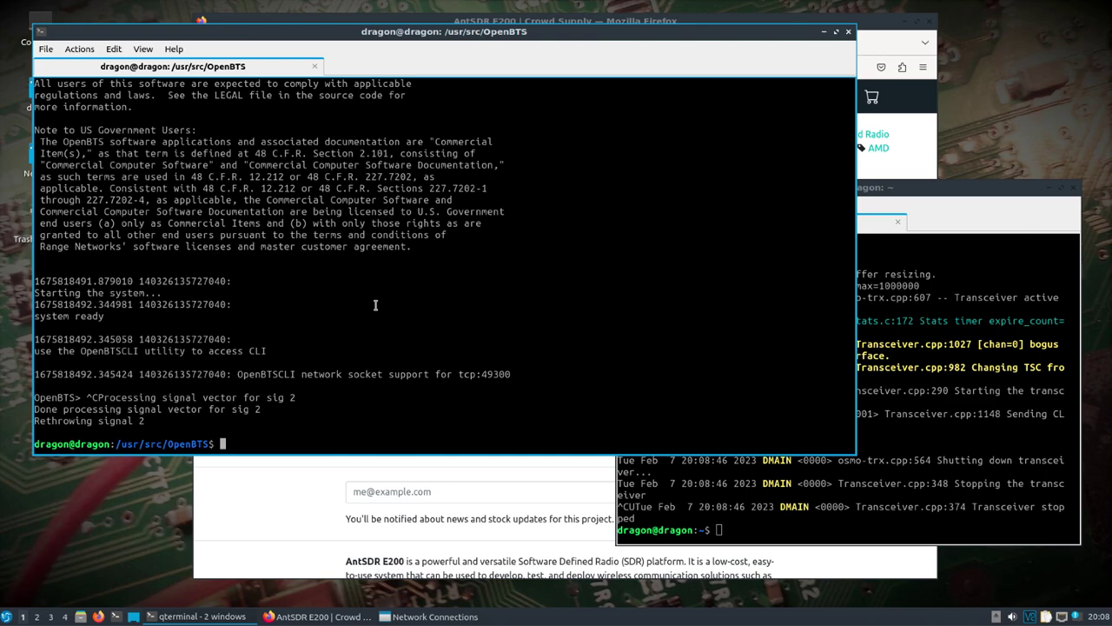
Start the LTE core network with "sudo srsepc", narrow its terminal and move the other terminal beside it
{"action": "type", "text": "sudo srsepc"}
{"action": "key", "text": "Return"}
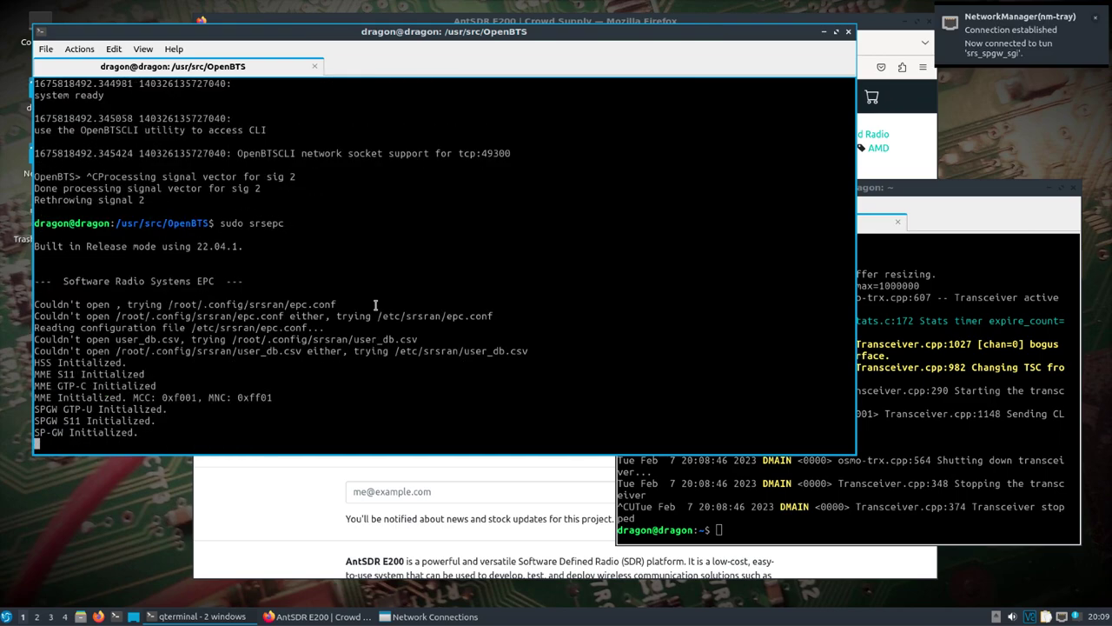
{"action": "left_click_drag", "start_coordinate": [856, 193], "coordinate": [436, 191]}
{"action": "left_click_drag", "start_coordinate": [671, 184], "coordinate": [443, 58]}
Clear the former transceiver terminal and start the eNodeB there with "sudo srsenb --expert.lte_sample_rates=true"
{"action": "type", "text": "clear"}
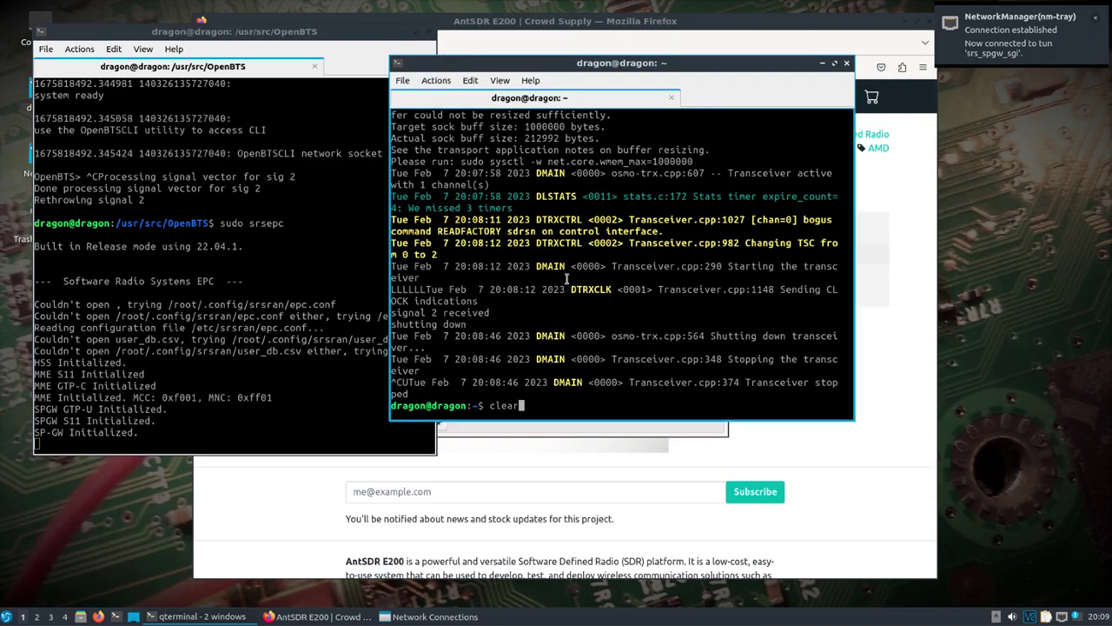
{"action": "key", "text": "Return"}
{"action": "type", "text": "sudo srs"}
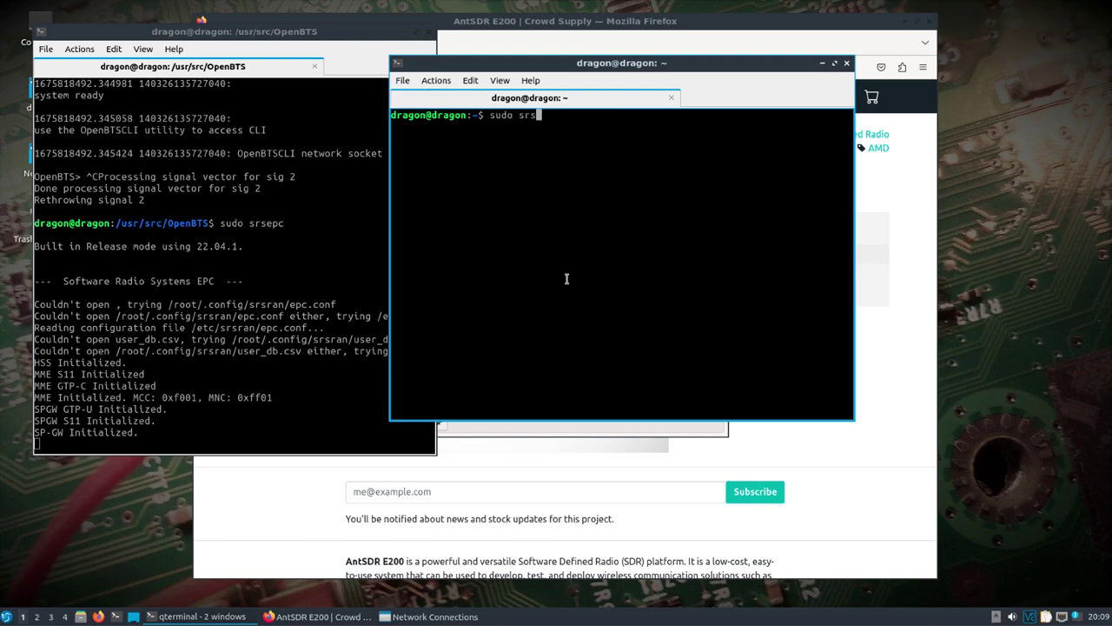
{"action": "type", "text": "enb"}
{"action": "type", "text": "--expoert"}
{"action": "key", "text": "BackSpace"}
{"action": "key", "text": "BackSpace"}
{"action": "key", "text": "BackSpace"}
{"action": "key", "text": "BackSpace"}
{"action": "type", "text": "ert.lte_sample_ta"}
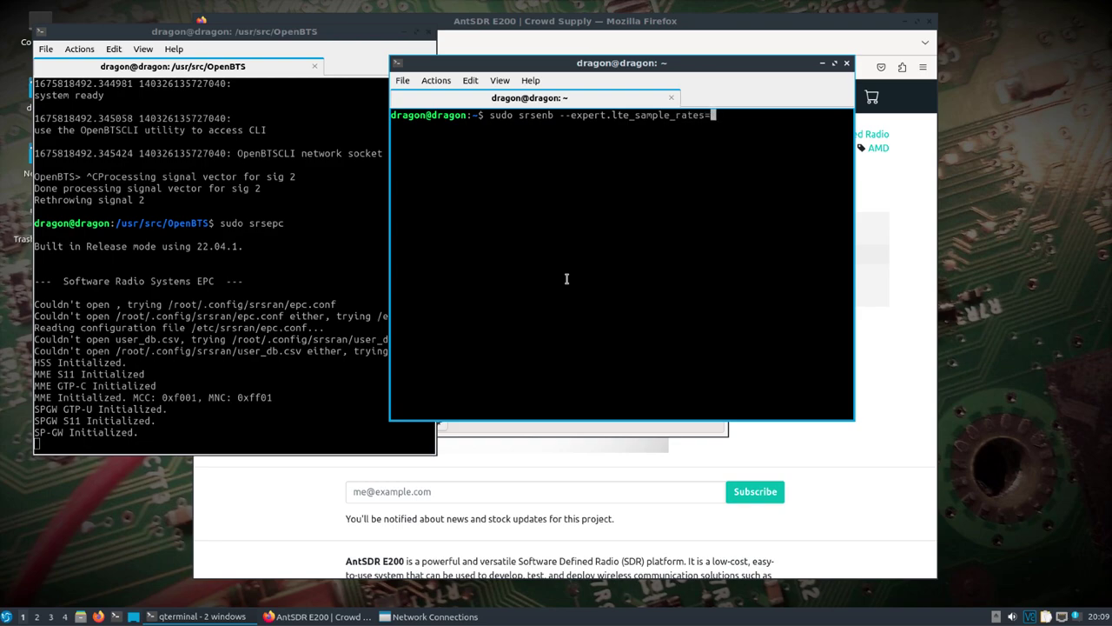
{"action": "type", "text": "rue"}
{"action": "key", "text": "Return"}
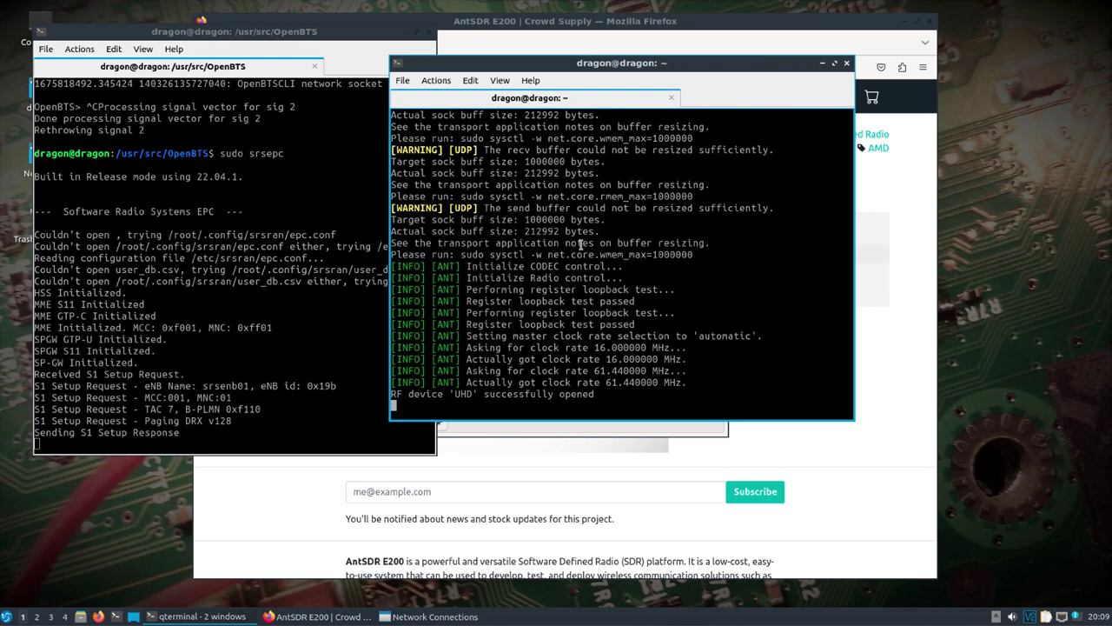
{"action": "left_click_drag", "start_coordinate": [530, 63], "coordinate": [398, 62]}
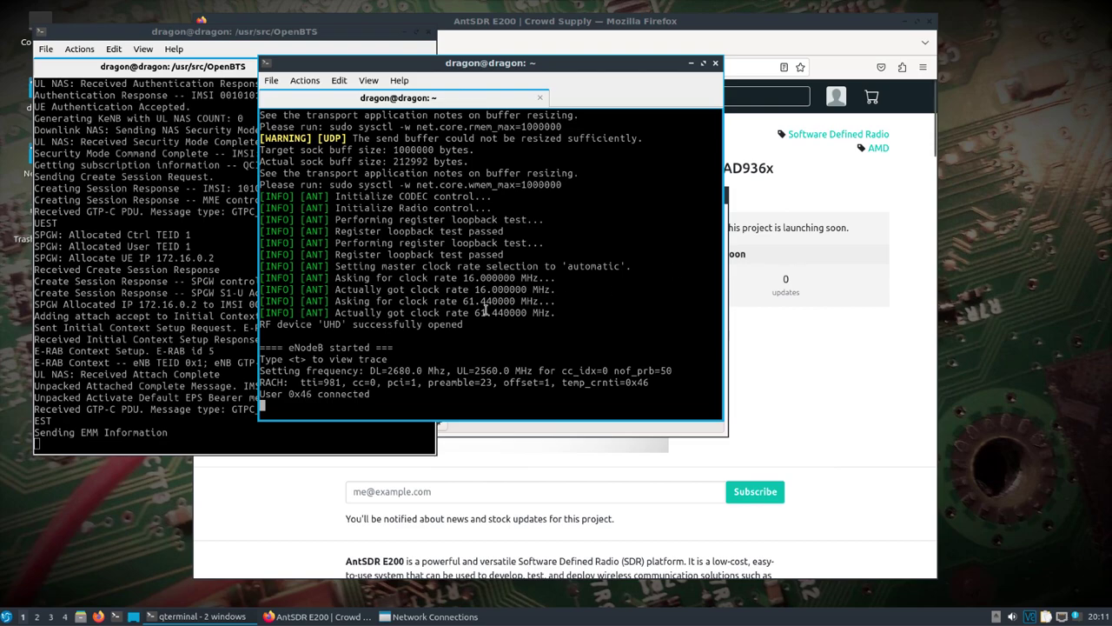
Open a new terminal, widen it, ping the attached phone at 172.16.0.2 and stop the ping
{"action": "left_click", "coordinate": [116, 616]}
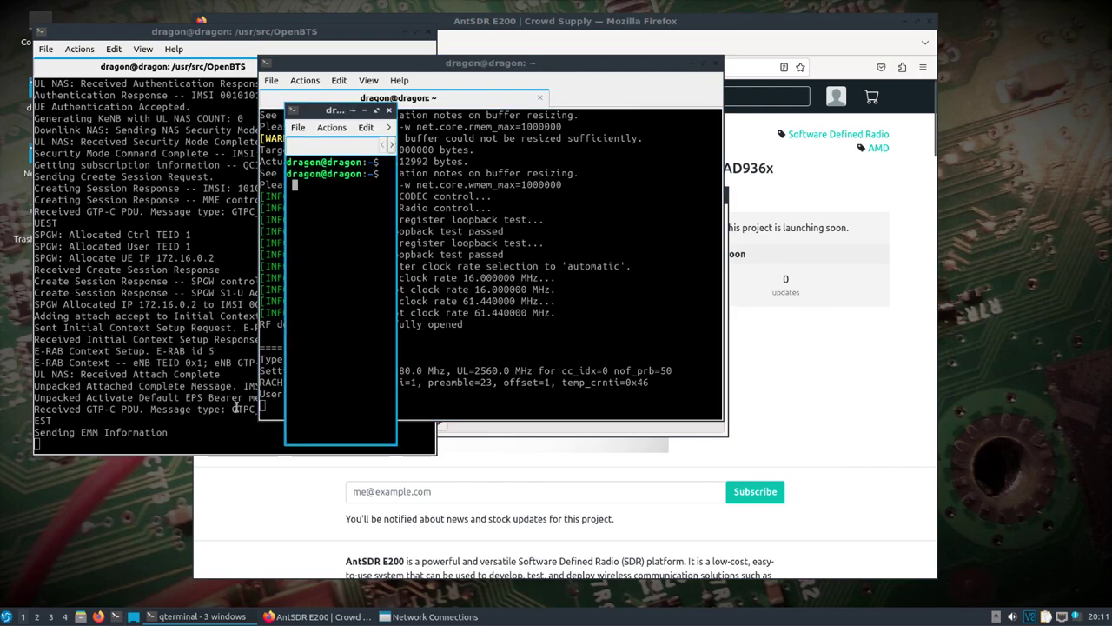
{"action": "left_click_drag", "start_coordinate": [393, 294], "coordinate": [720, 293]}
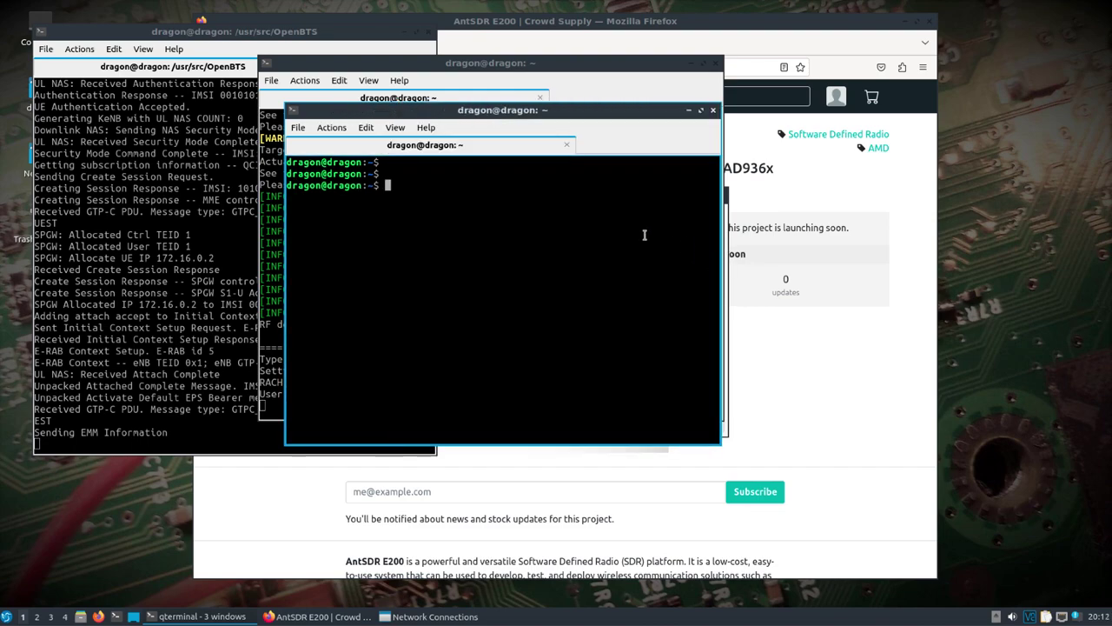
{"action": "type", "text": "ping 172.16.0.2"}
{"action": "key", "text": "Return"}
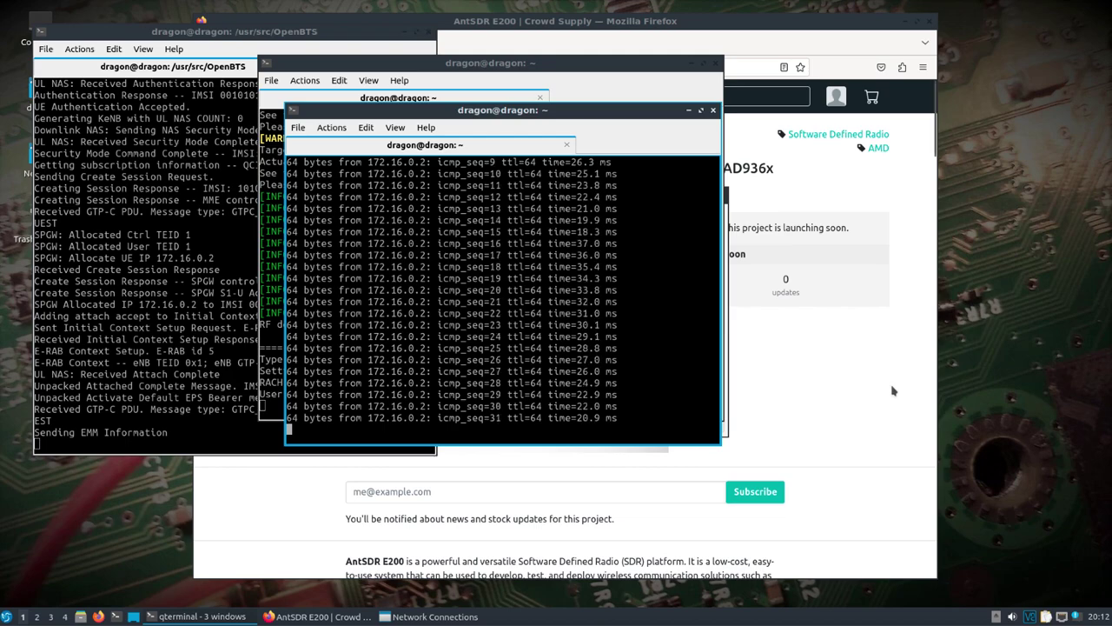
{"action": "key", "text": "ctrl+c"}
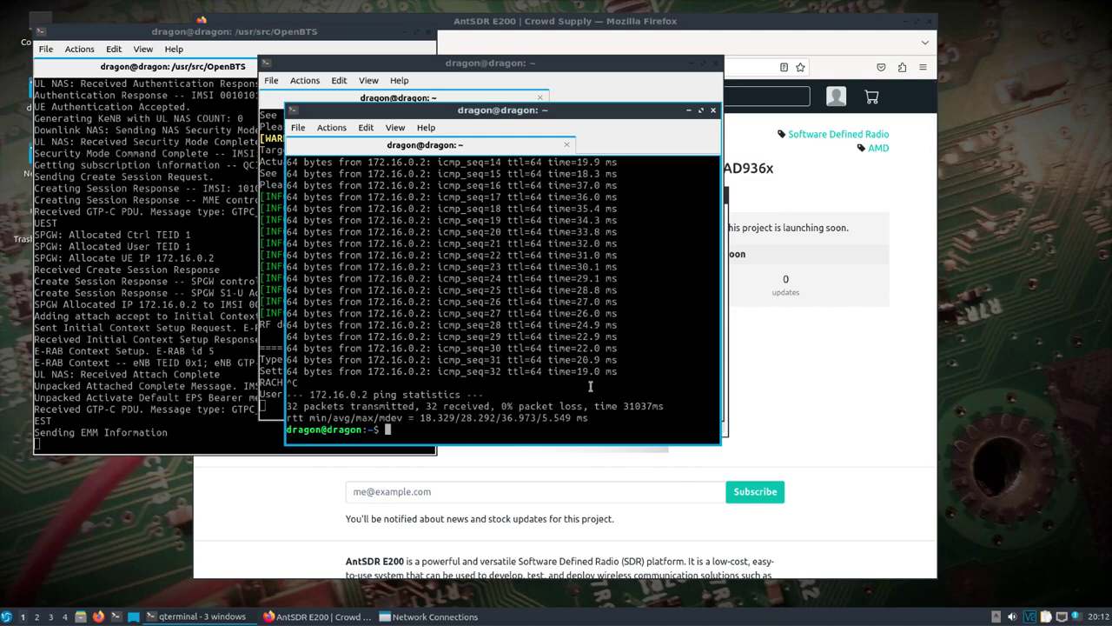
Interrupt the running srsenb eNodeB and the srsepc core network in their terminals
{"action": "left_click", "coordinate": [265, 356]}
{"action": "key", "text": "ctrl+c"}
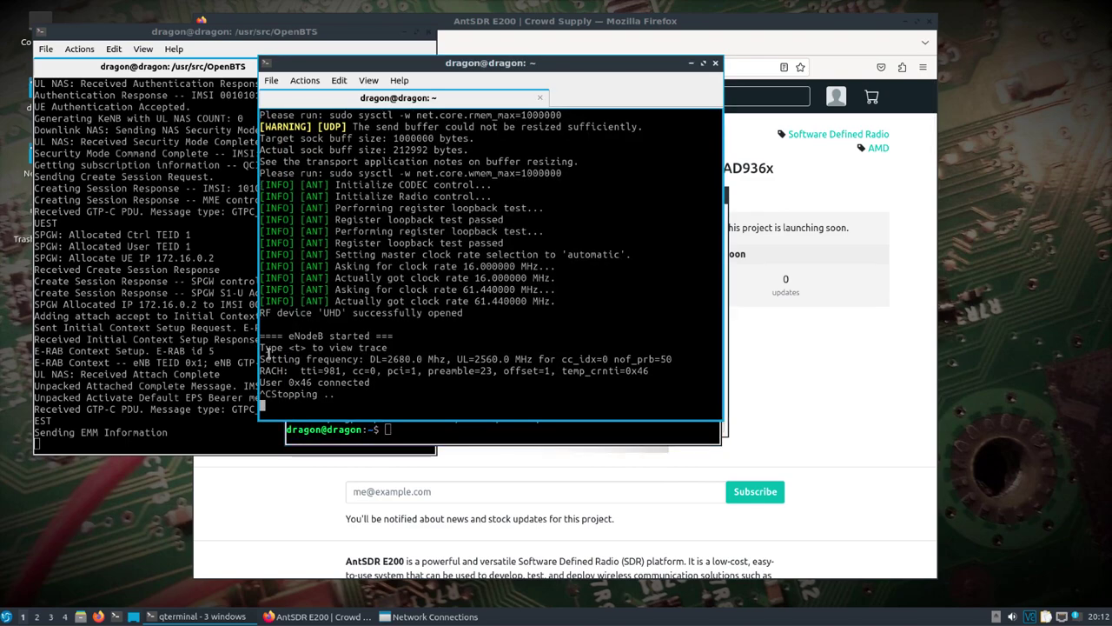
{"action": "left_click", "coordinate": [191, 399]}
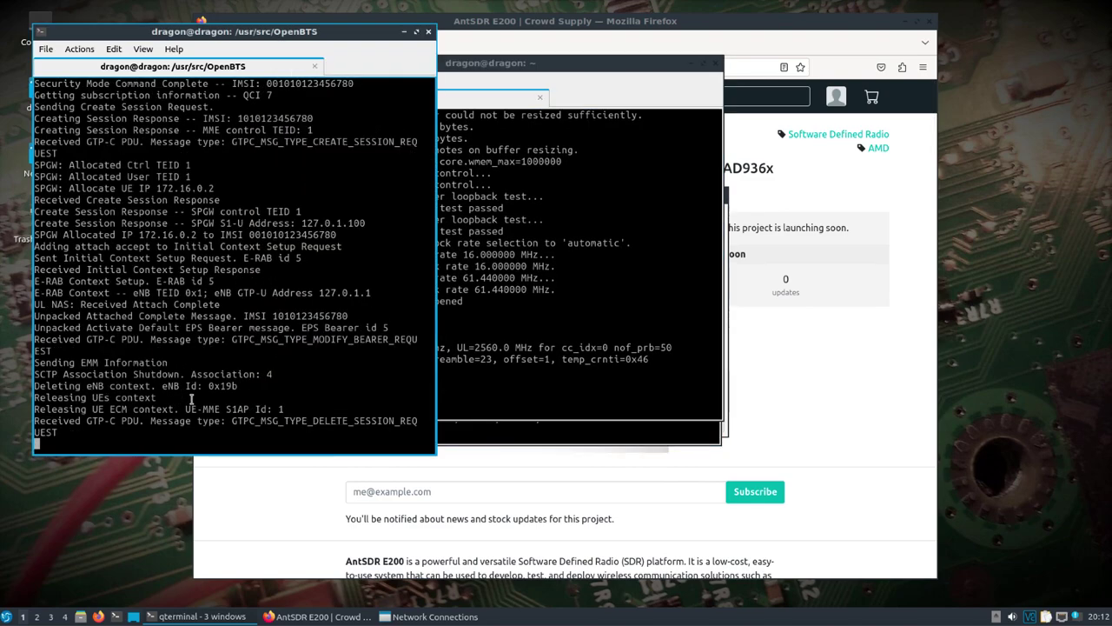
{"action": "key", "text": "ctrl+c"}
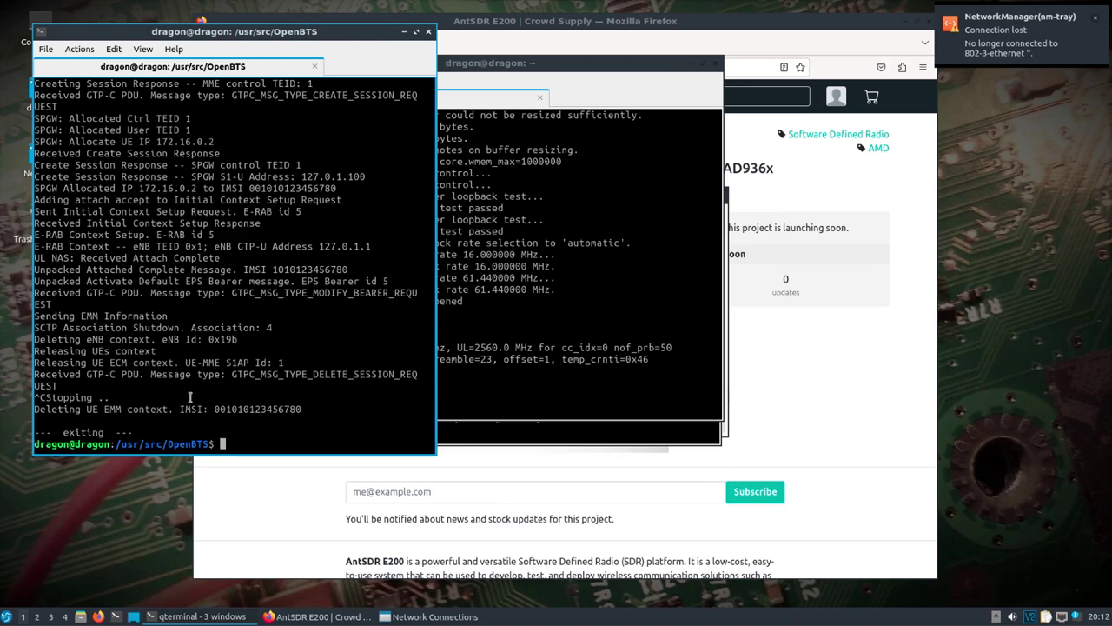
Launch SDRangel from the Hamradio applications and maximize its window
{"action": "left_click", "coordinate": [7, 616]}
{"action": "mouse_move", "coordinate": [45, 421]}
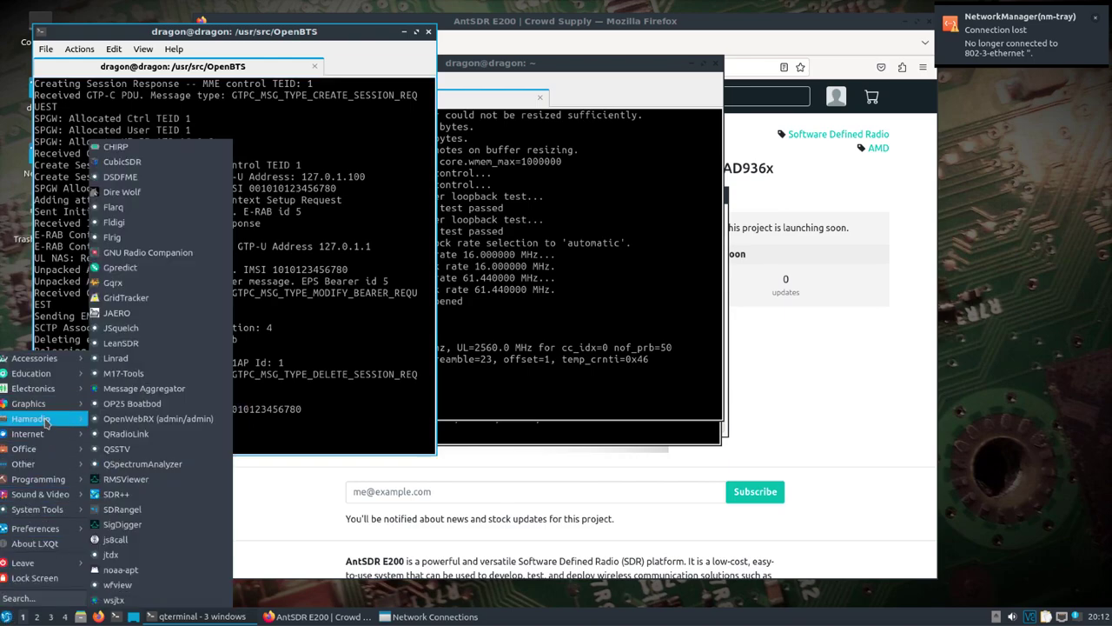
{"action": "left_click", "coordinate": [122, 510]}
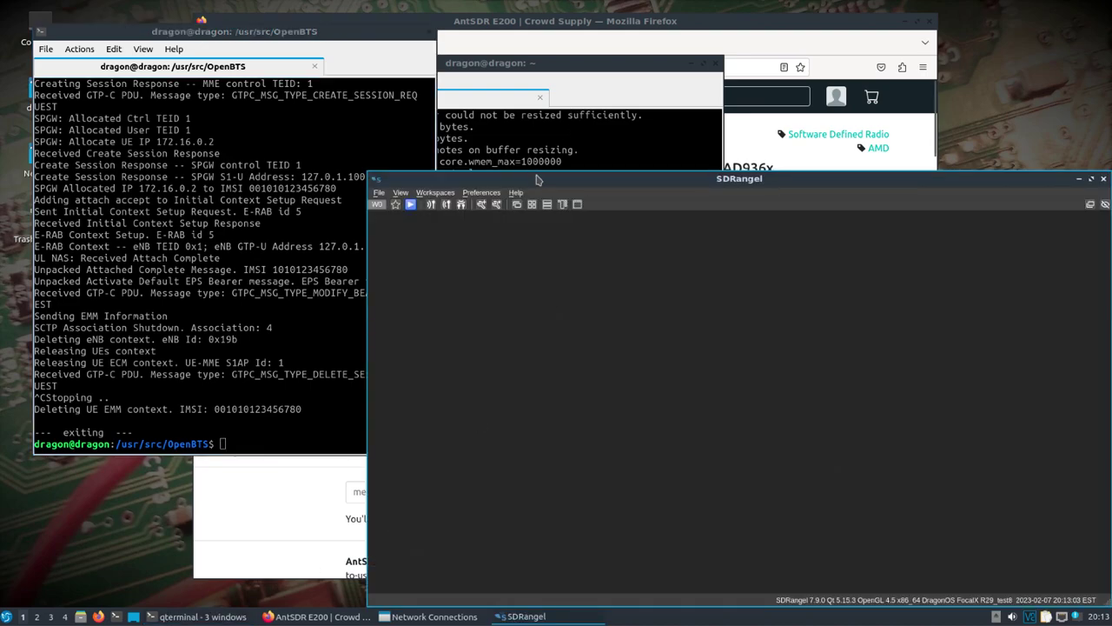
{"action": "double_click", "coordinate": [536, 179]}
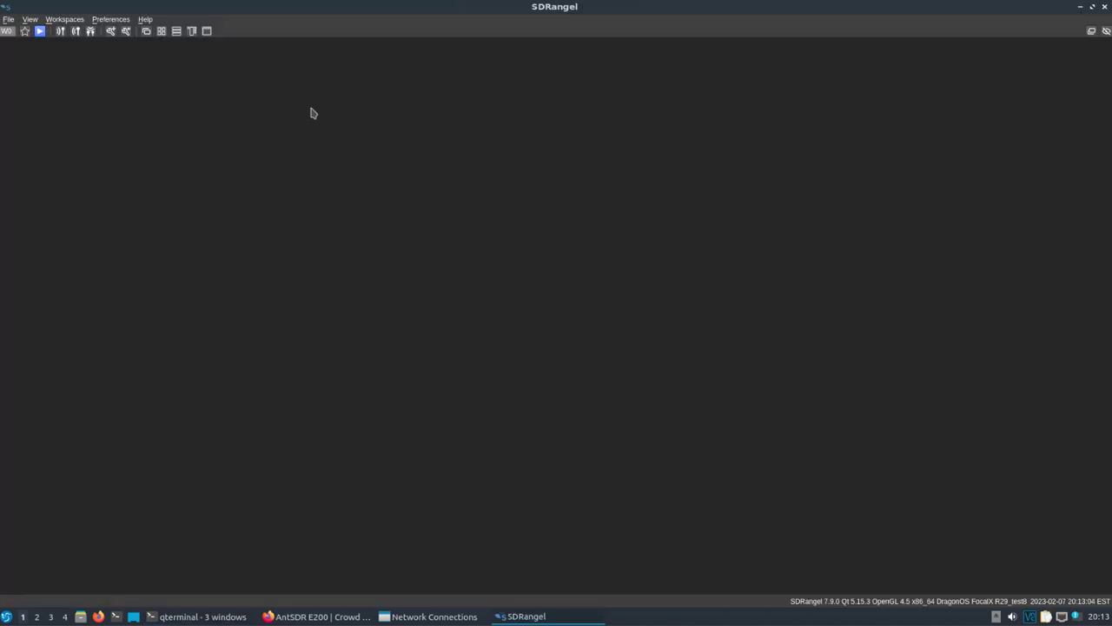
Add a receive device to the workspace, using ANTSDR-E200[0:0] as the sampling device
{"action": "left_click", "coordinate": [60, 31]}
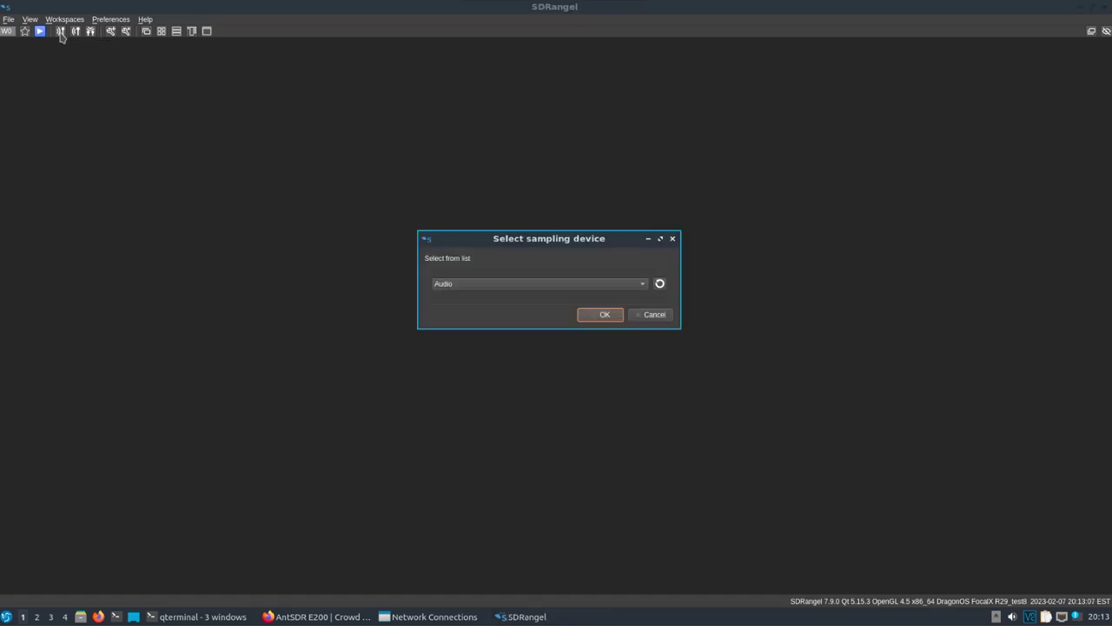
{"action": "left_click", "coordinate": [458, 287]}
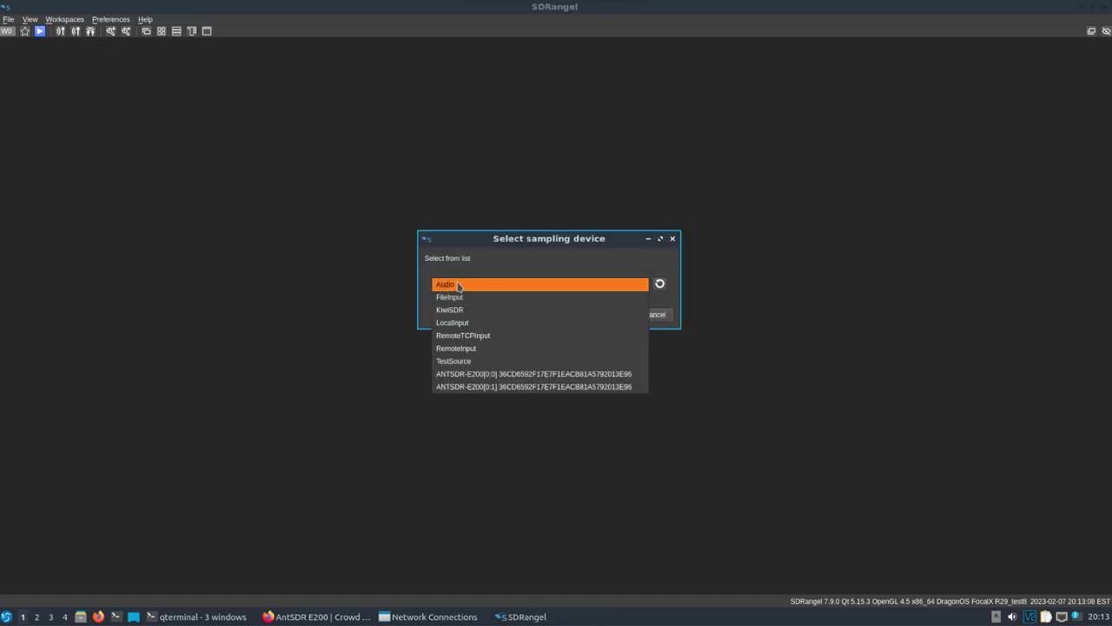
{"action": "left_click", "coordinate": [514, 379]}
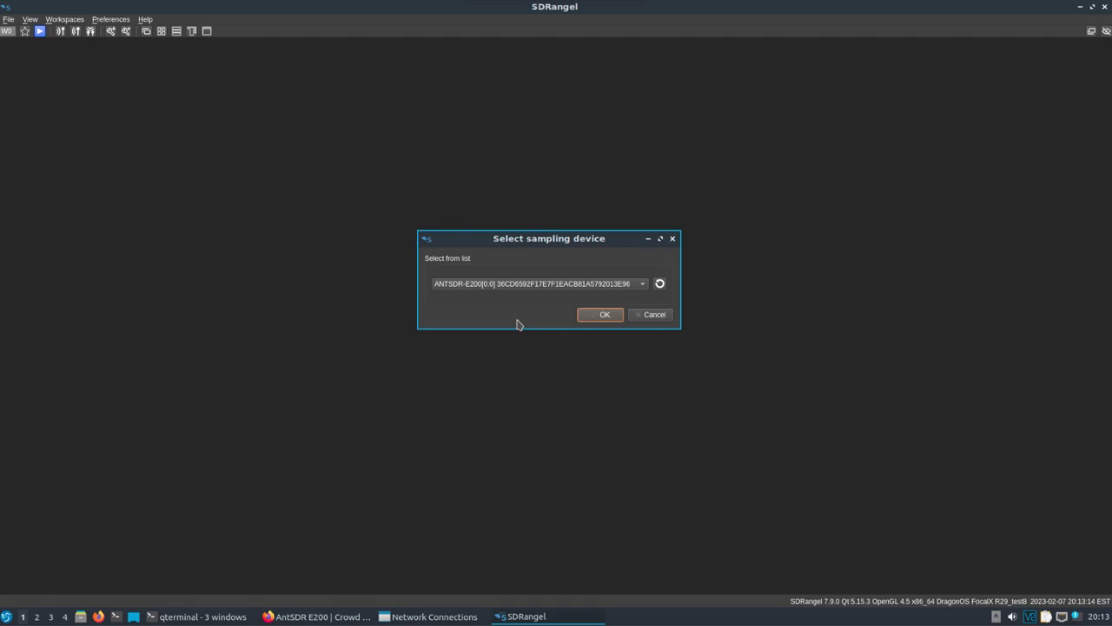
{"action": "left_click", "coordinate": [225, 615]}
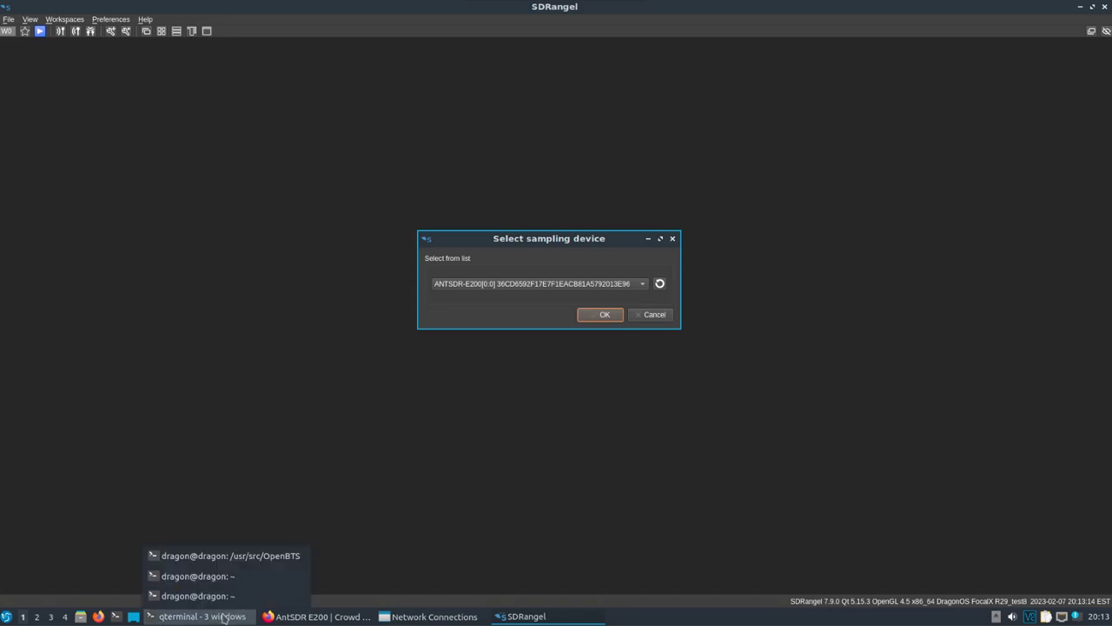
{"action": "left_click", "coordinate": [606, 315]}
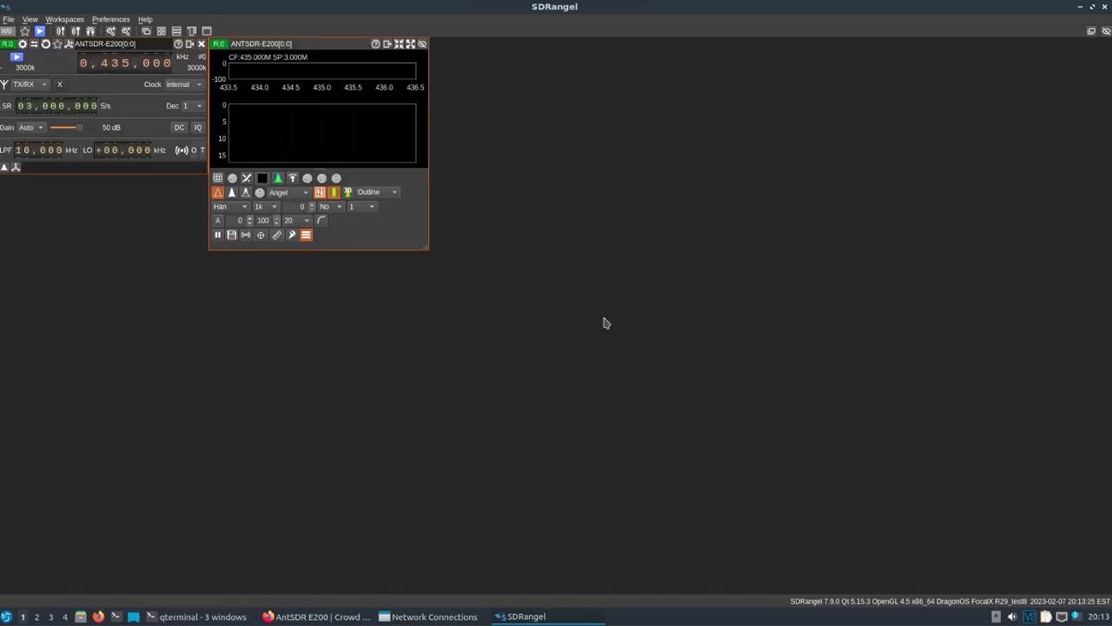
Enlarge the ANTSDR-E200 spectrum window and add a Broadcast FM Demodulator channel to the receiver
{"action": "left_click_drag", "start_coordinate": [427, 248], "coordinate": [520, 311]}
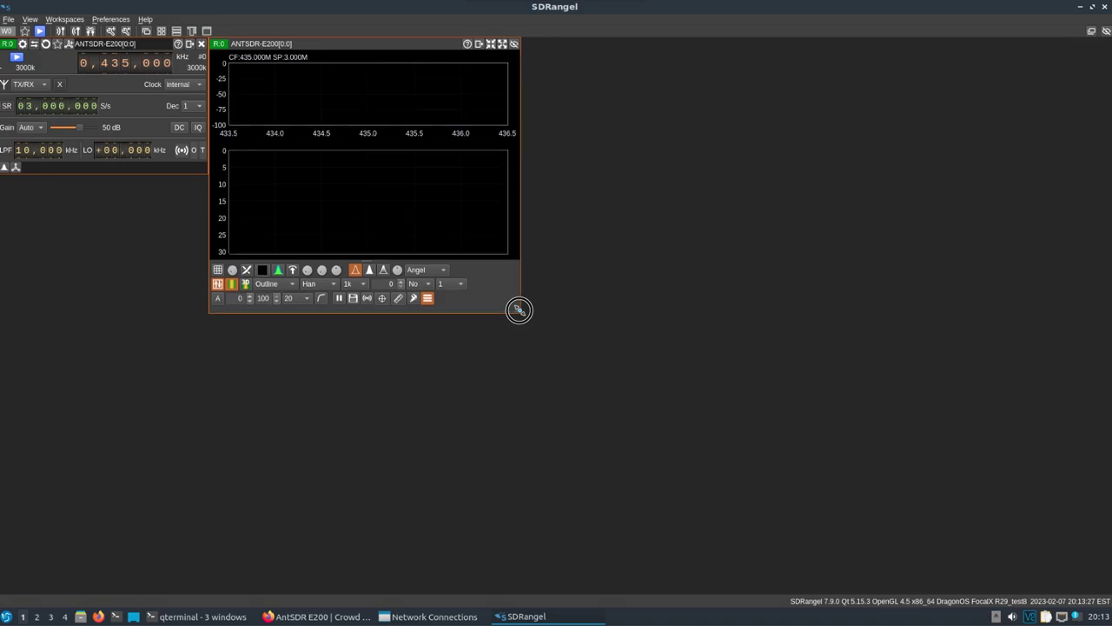
{"action": "left_click", "coordinate": [68, 45]}
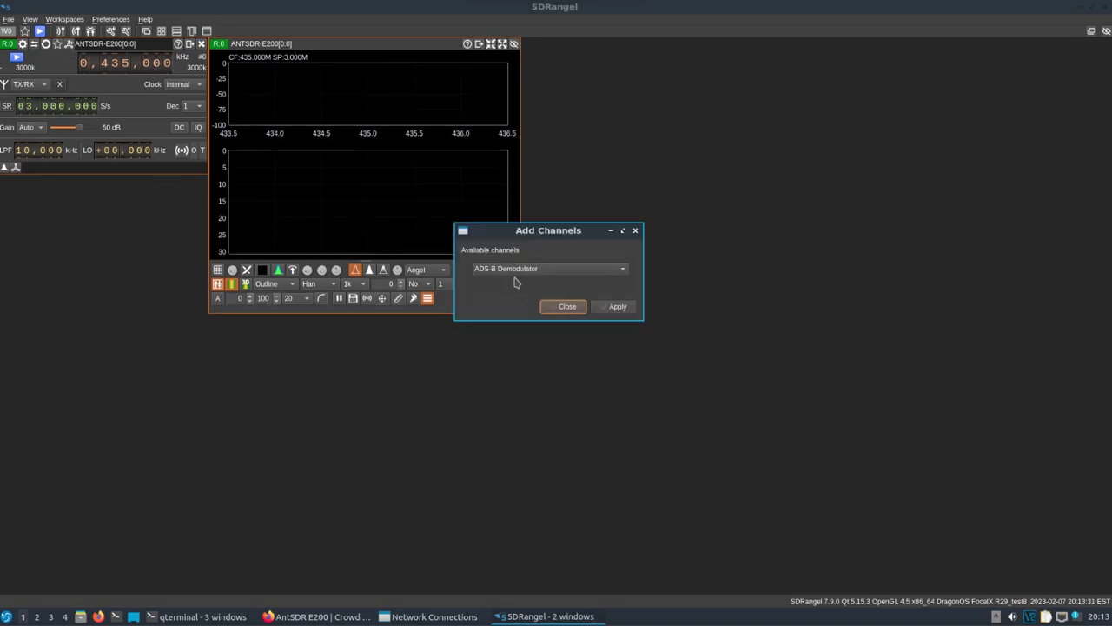
{"action": "left_click", "coordinate": [526, 271]}
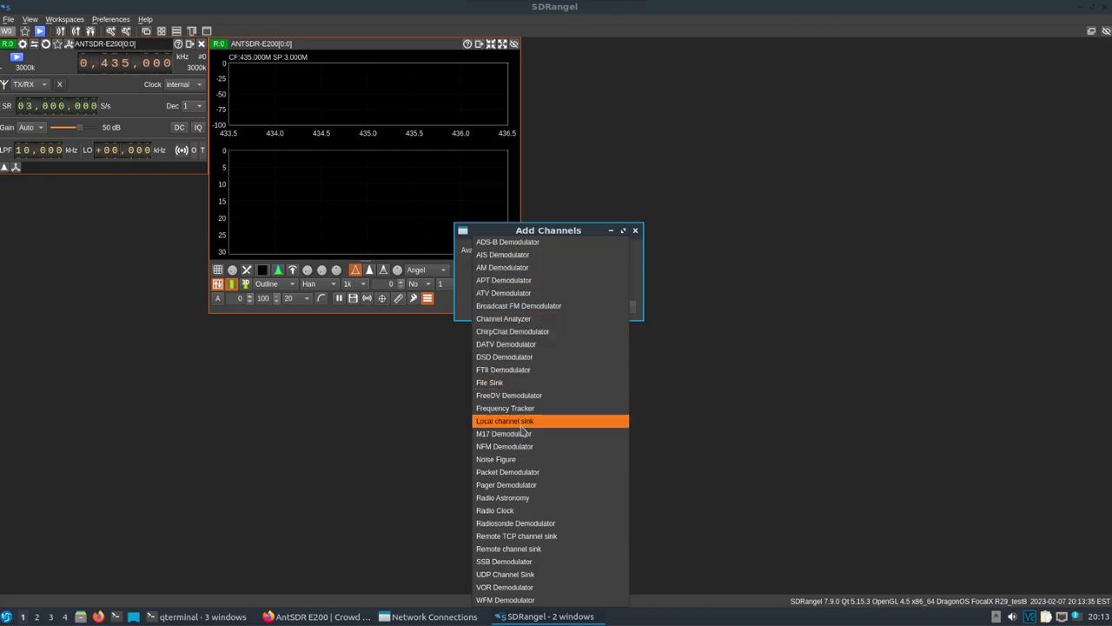
{"action": "left_click", "coordinate": [537, 307]}
{"action": "left_click", "coordinate": [578, 308]}
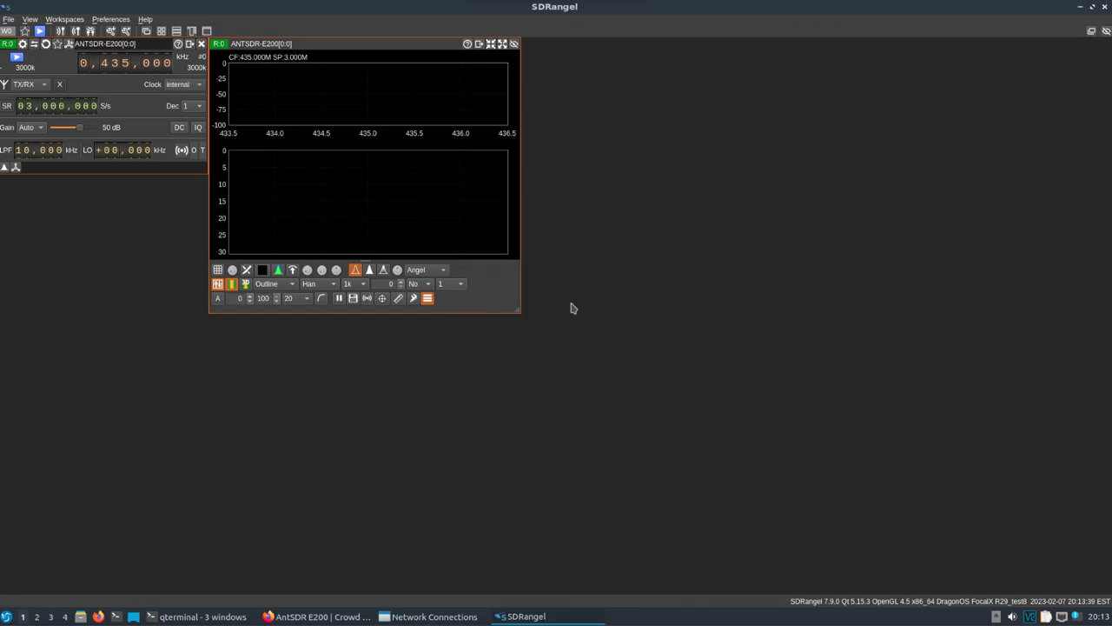
{"action": "left_click", "coordinate": [69, 44]}
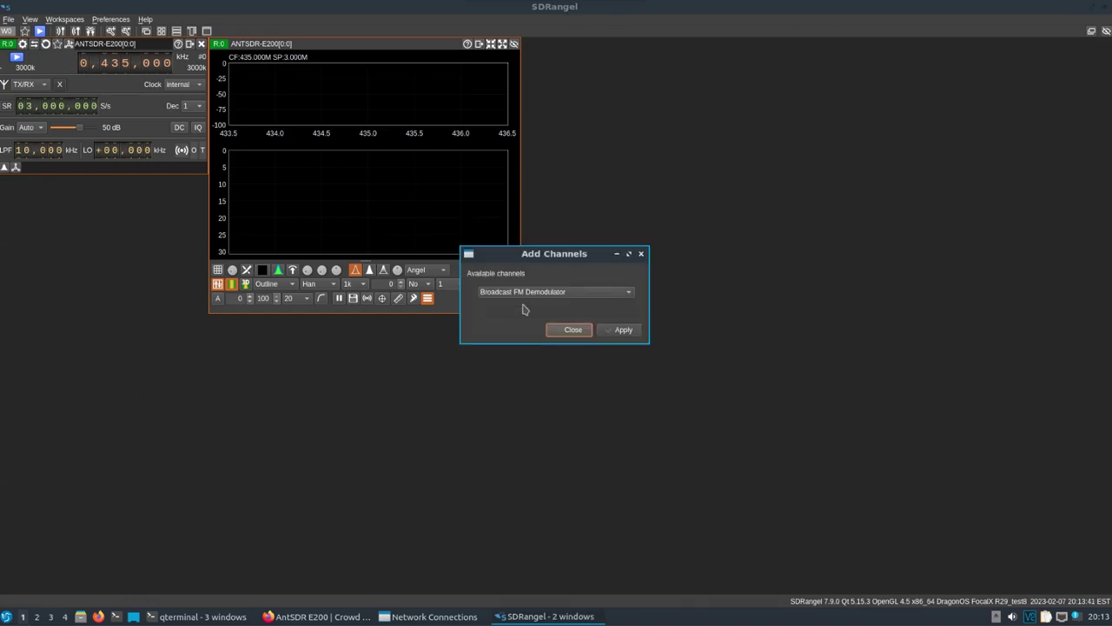
{"action": "left_click", "coordinate": [622, 329]}
{"action": "left_click", "coordinate": [585, 330]}
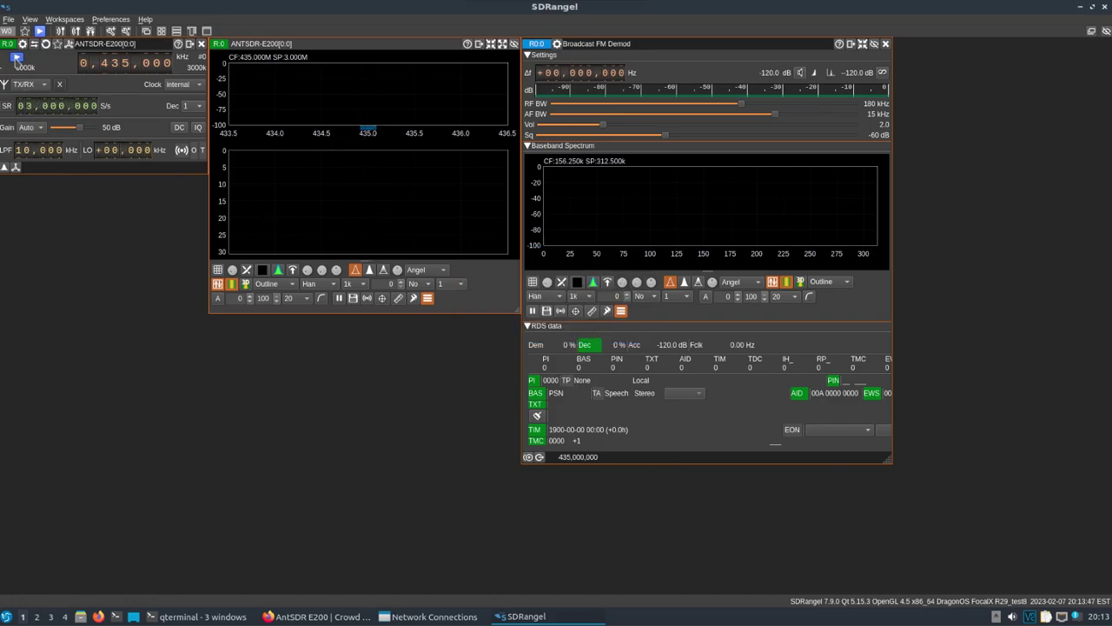
Start the ANTSDR-E200 receiver and tune its centre frequency to 92,000 kHz
{"action": "left_click", "coordinate": [17, 58]}
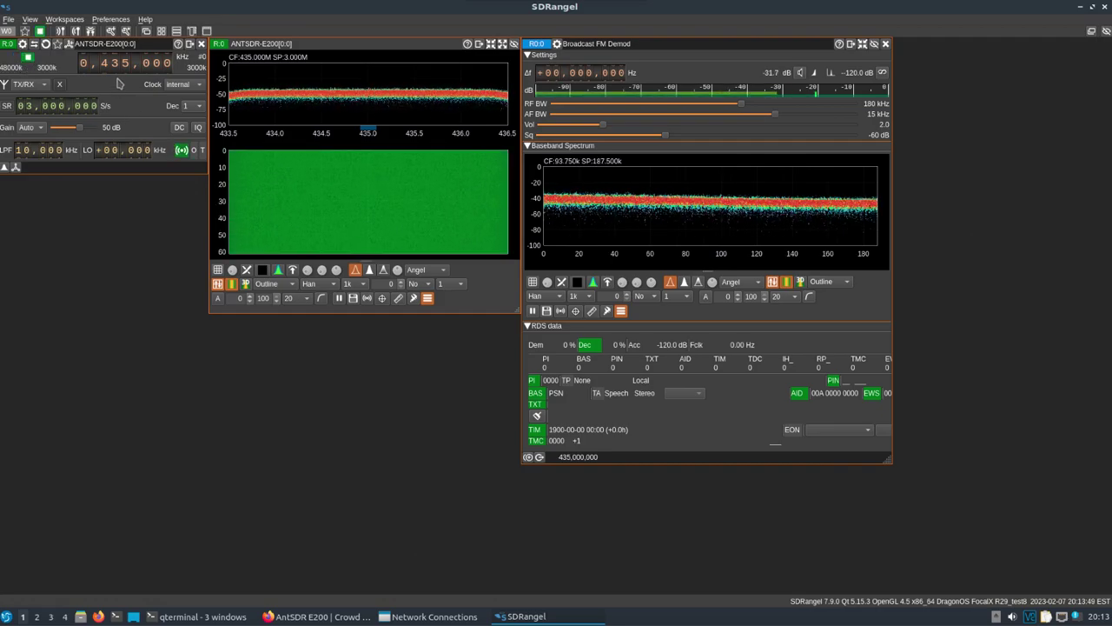
{"action": "scroll", "coordinate": [104, 64], "scroll_direction": "down", "scroll_amount": 2}
{"action": "type", "text": "050"}
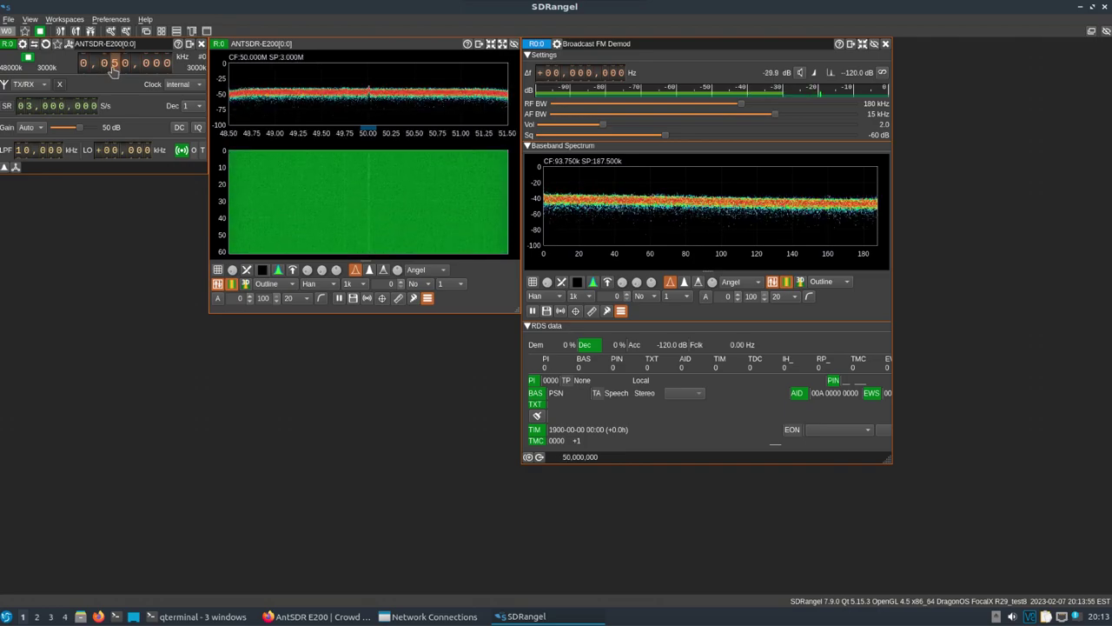
{"action": "scroll", "coordinate": [113, 70], "scroll_direction": "up", "scroll_amount": 1}
{"action": "scroll", "coordinate": [113, 70], "scroll_direction": "up", "scroll_amount": 1}
{"action": "scroll", "coordinate": [126, 73], "scroll_direction": "up", "scroll_amount": 1}
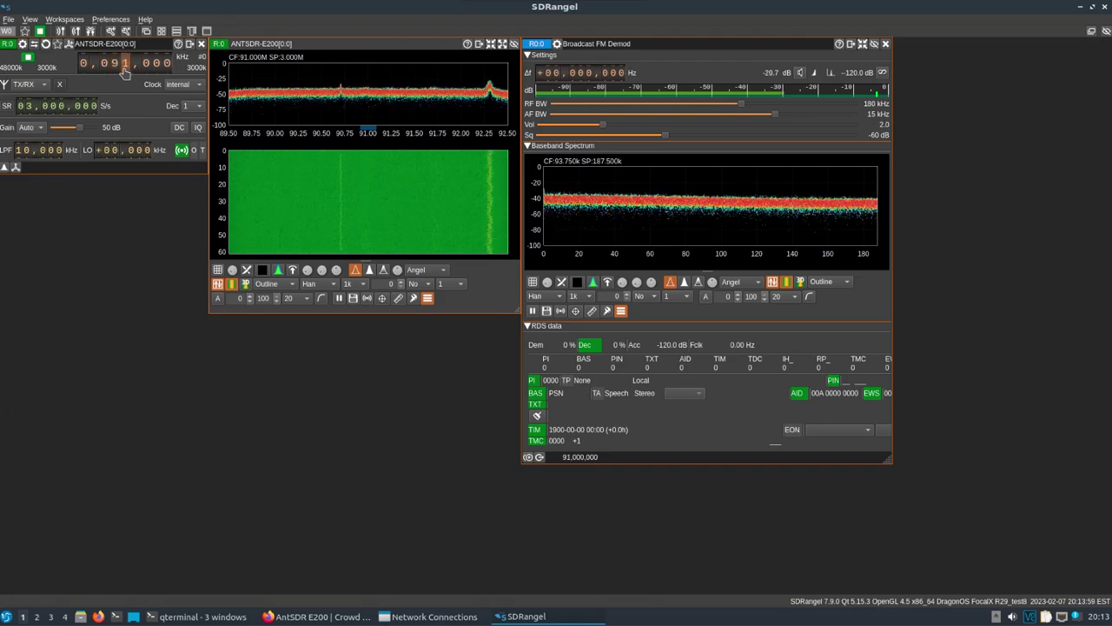
{"action": "scroll", "coordinate": [125, 73], "scroll_direction": "up", "scroll_amount": 1}
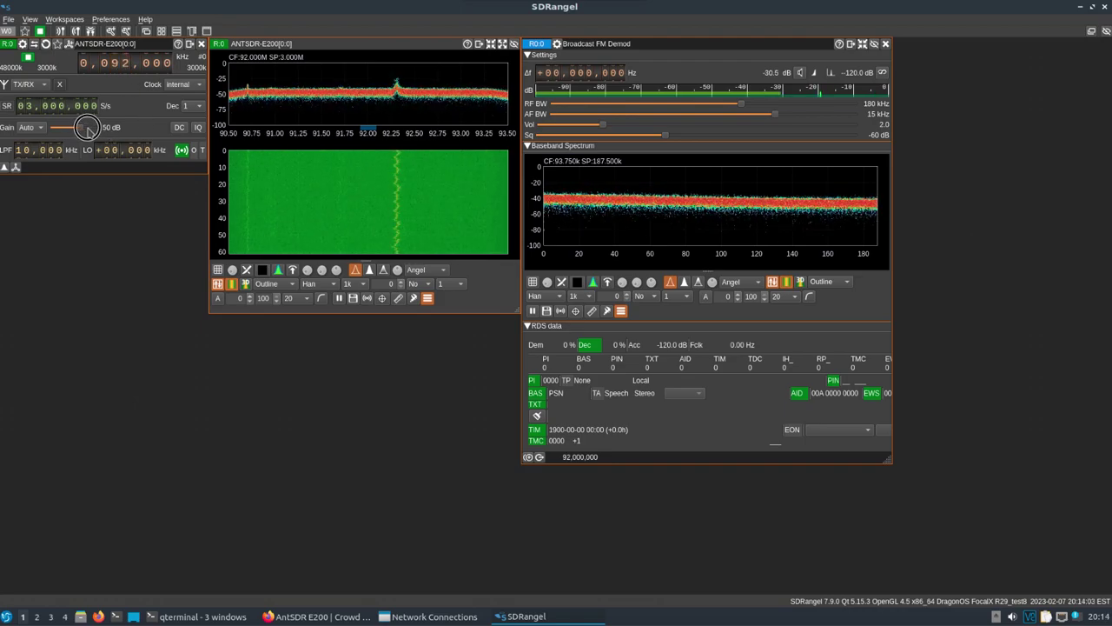
Switch the receiver's gain mode to manual and set the gain to 57 dB
{"action": "left_click", "coordinate": [35, 128]}
{"action": "left_click", "coordinate": [40, 139]}
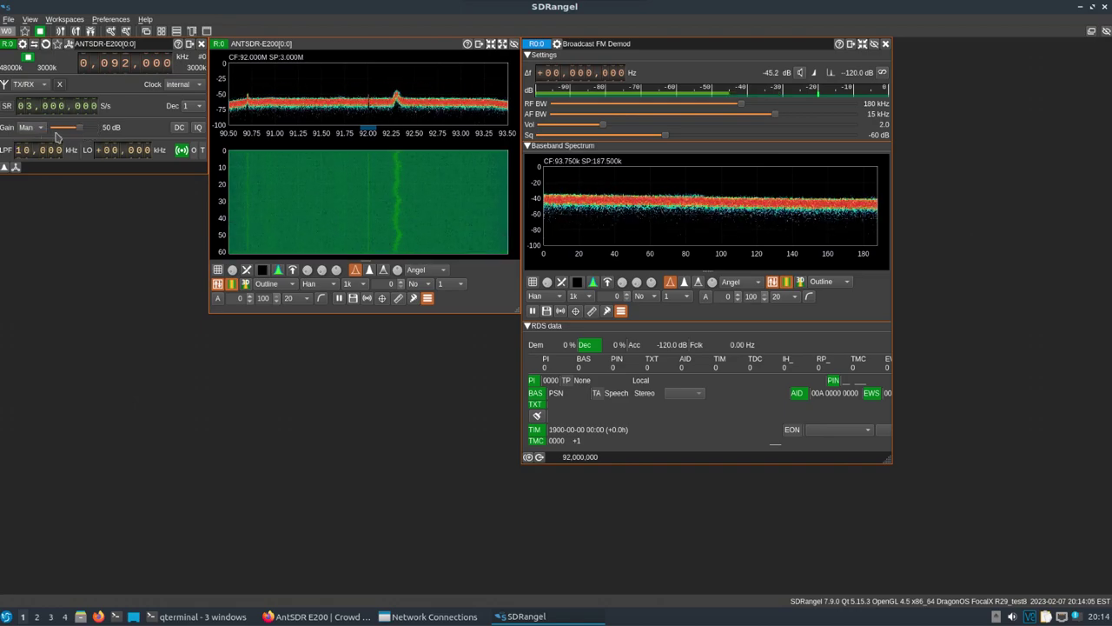
{"action": "left_click_drag", "start_coordinate": [78, 128], "coordinate": [83, 128]}
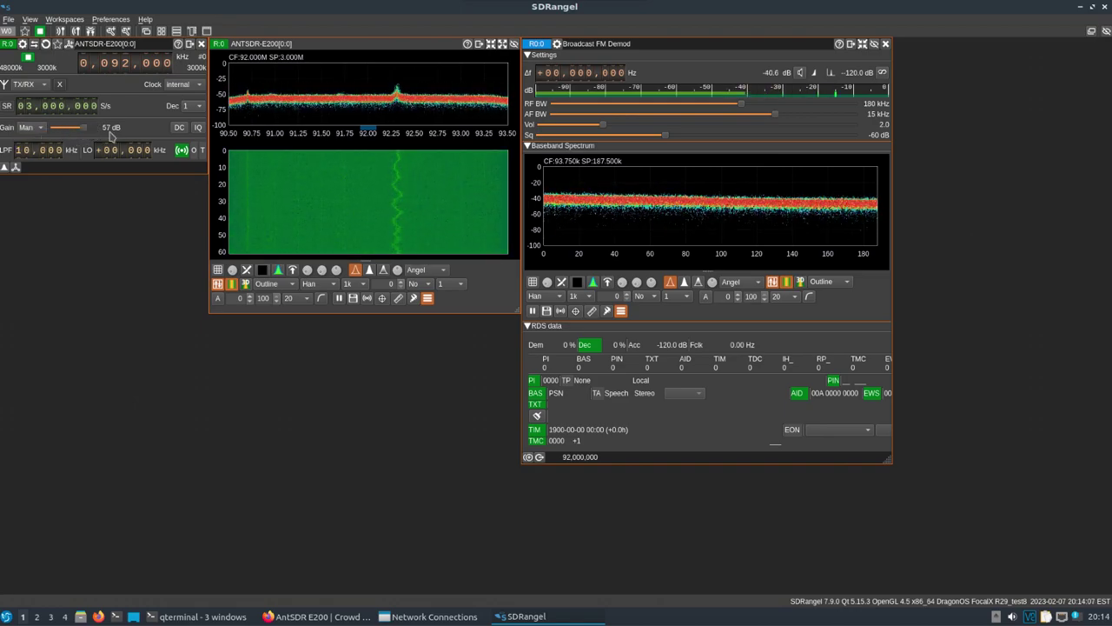
Tune the FM demodulator to the signal peak at about 92.294 MHz and widen the demodulator window to show all RDS fields
{"action": "left_click", "coordinate": [397, 103]}
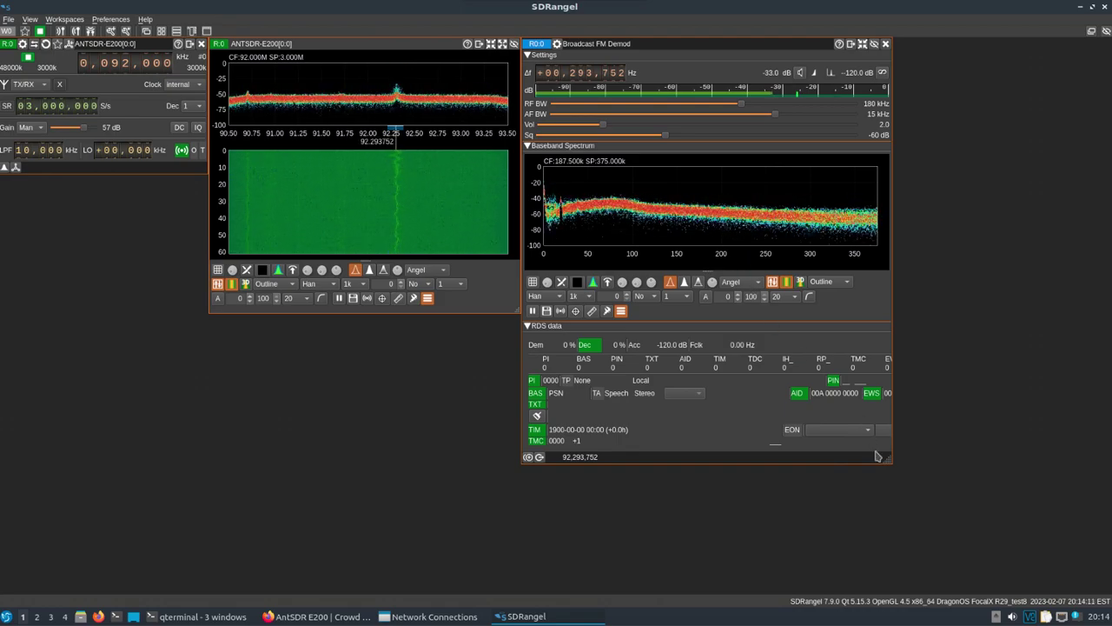
{"action": "left_click_drag", "start_coordinate": [889, 457], "coordinate": [988, 521]}
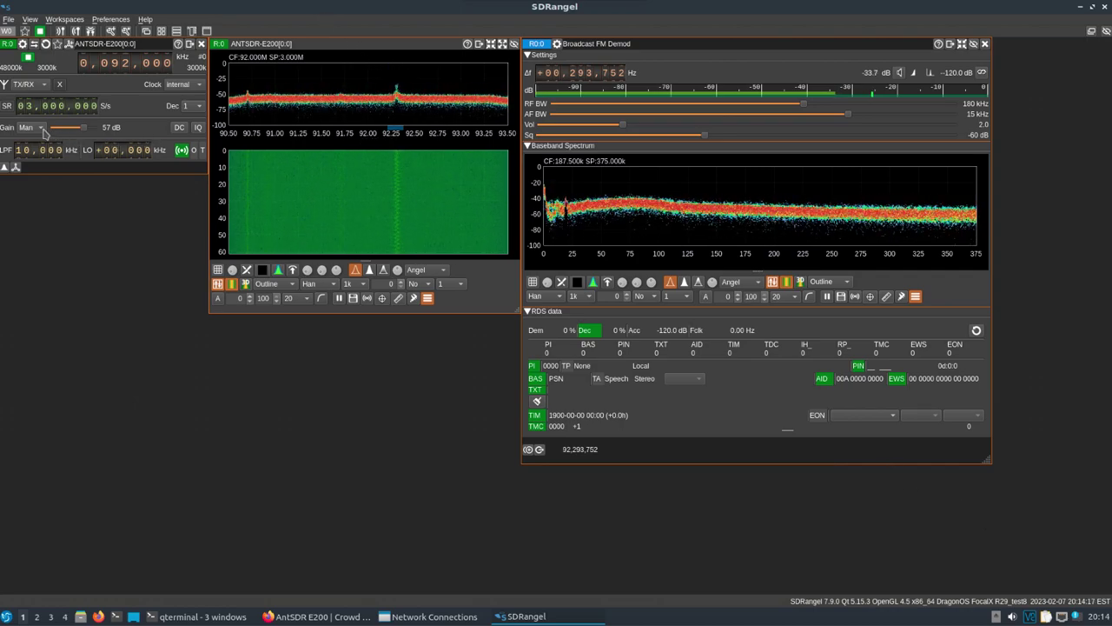
Raise the receiver gain to 72 dB and the FM demodulator volume to 5.4
{"action": "left_click_drag", "start_coordinate": [85, 132], "coordinate": [93, 131]}
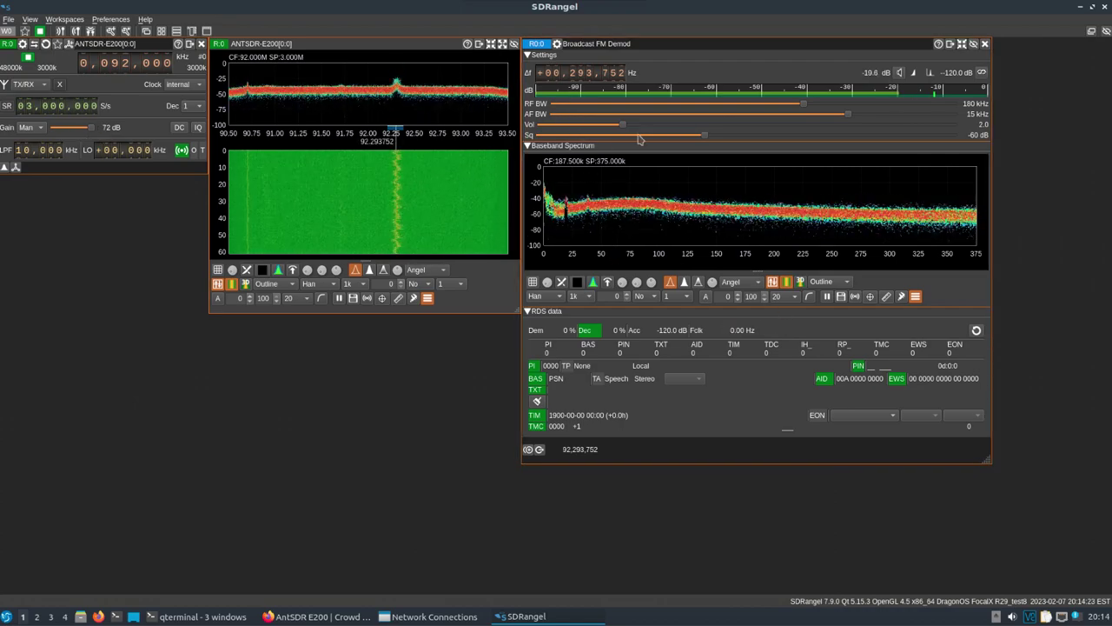
{"action": "left_click_drag", "start_coordinate": [623, 124], "coordinate": [763, 124]}
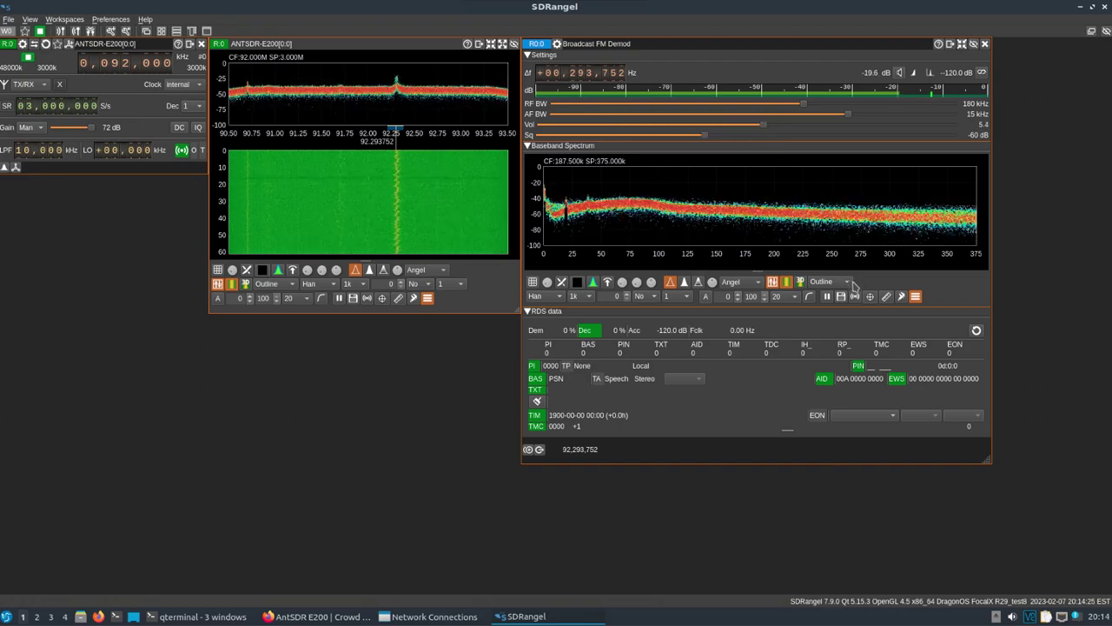
Raise the QtPulseAudio stream's playback volume to 146% in the system's volume mixer, close the mixer and close SDRangel
{"action": "left_click", "coordinate": [1012, 616]}
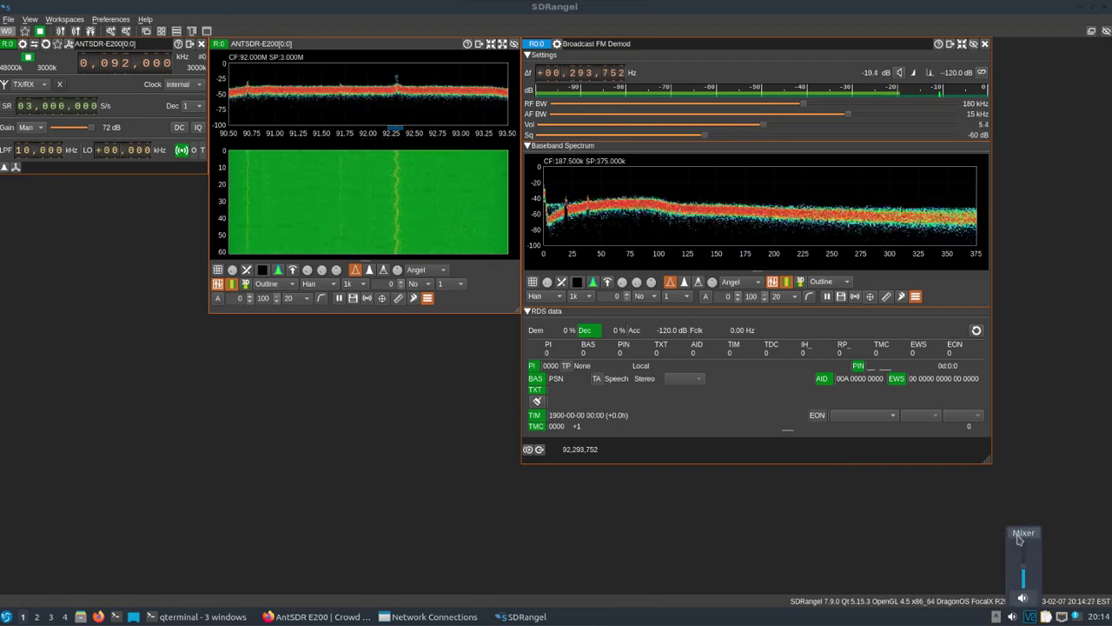
{"action": "left_click", "coordinate": [1022, 533]}
{"action": "left_click_drag", "start_coordinate": [574, 258], "coordinate": [675, 264]}
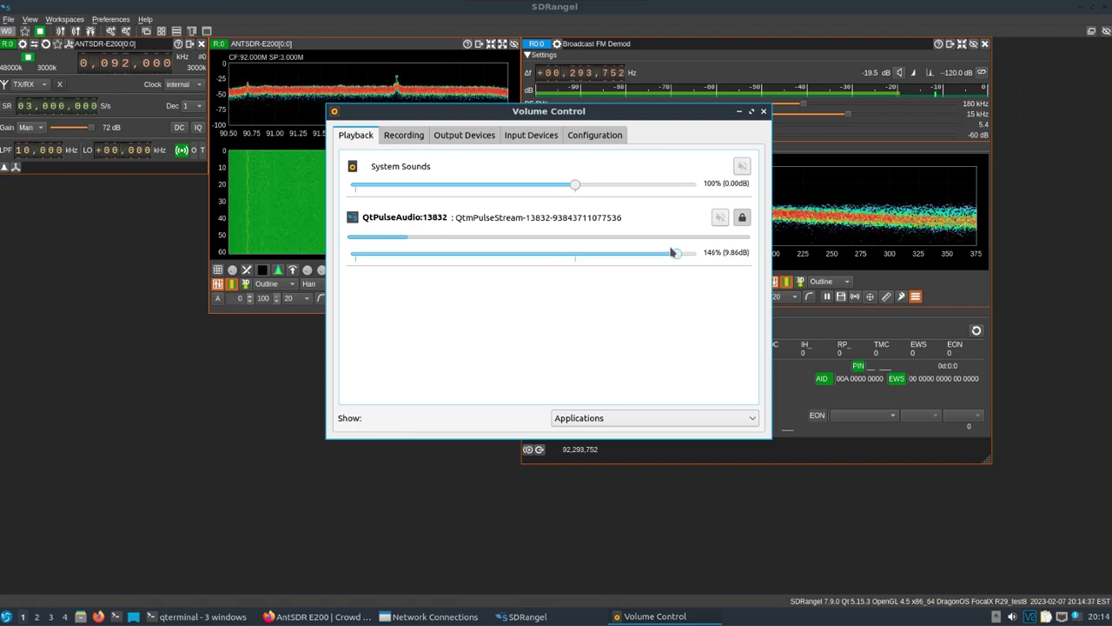
{"action": "left_click", "coordinate": [764, 113]}
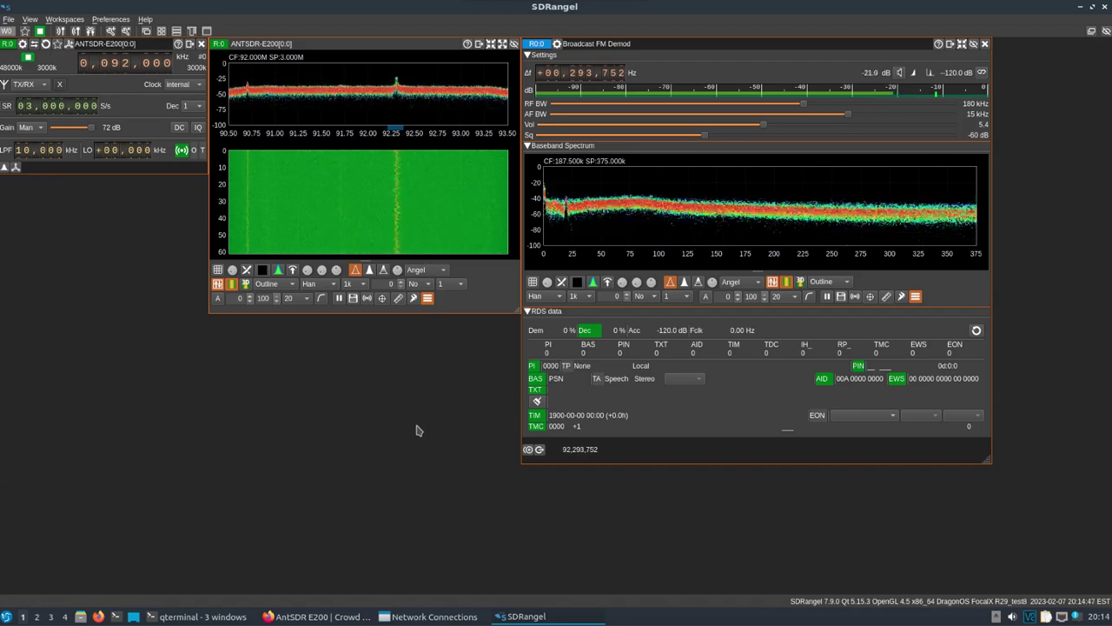
{"action": "left_click", "coordinate": [1105, 7]}
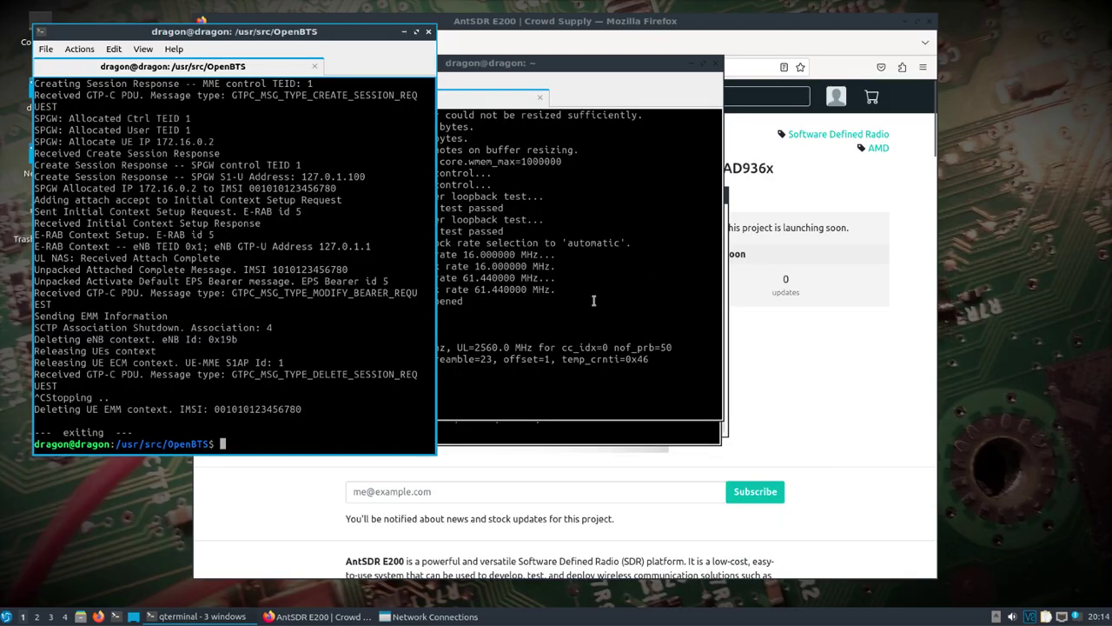